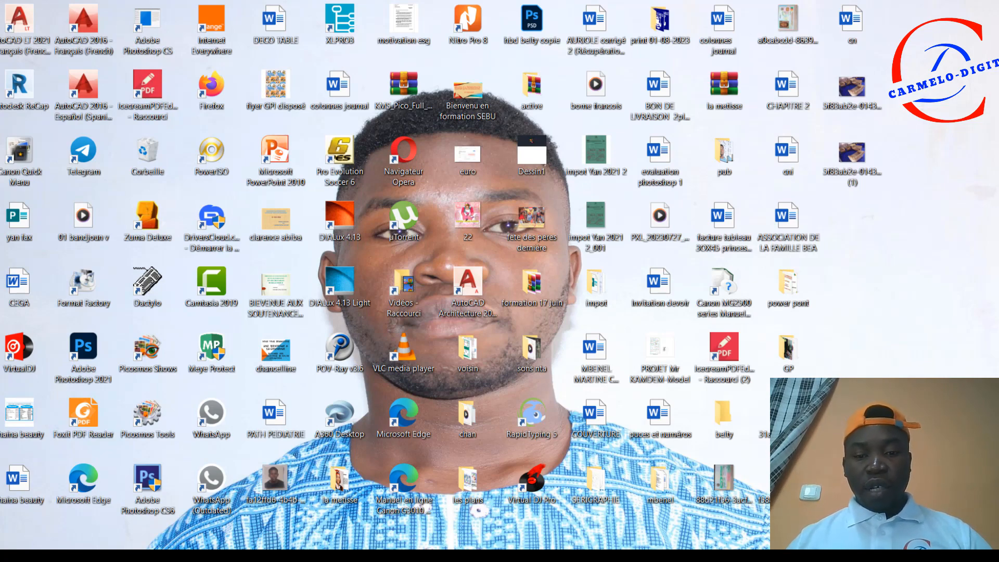
Bring up the Word document TP9 SOMMAIRE ET LISTE and display the navigation pane beside its pages
{"action": "left_click", "coordinate": [682, 515]}
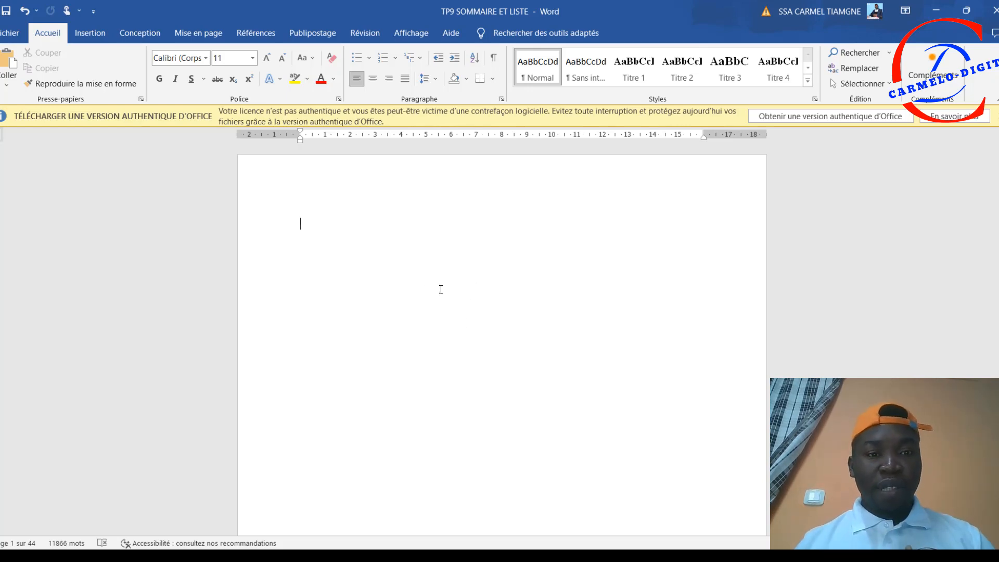
{"action": "scroll", "coordinate": [437, 285], "scroll_direction": "down", "scroll_amount": 1}
{"action": "scroll", "coordinate": [438, 279], "scroll_direction": "down", "scroll_amount": 20}
{"action": "scroll", "coordinate": [439, 279], "scroll_direction": "up", "scroll_amount": 20}
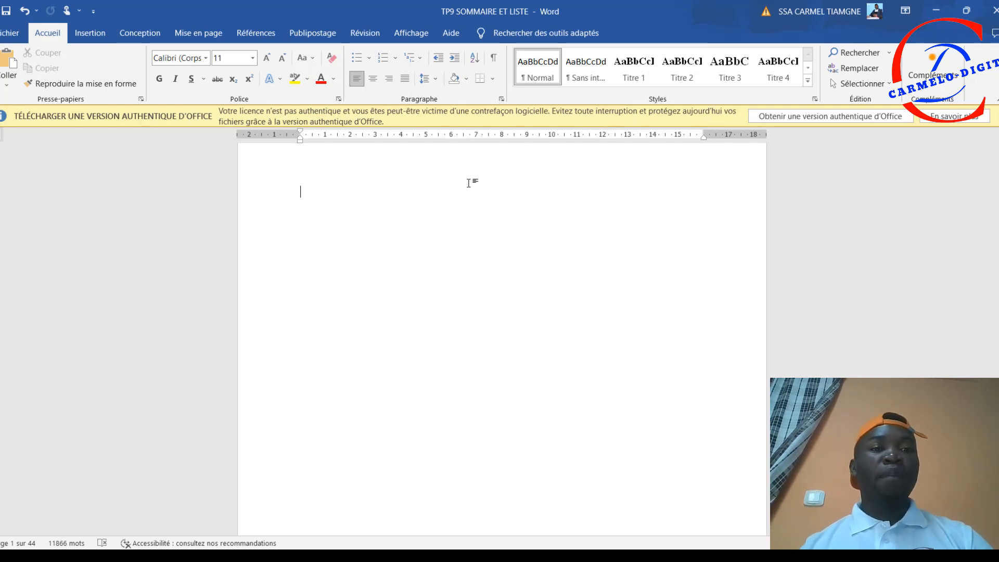
{"action": "left_click", "coordinate": [416, 32]}
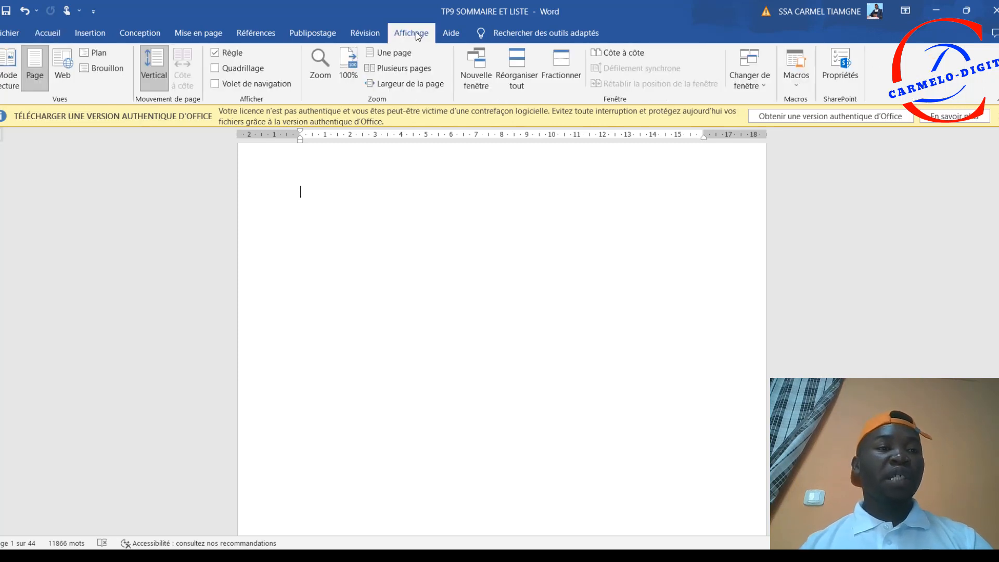
{"action": "left_click", "coordinate": [215, 83]}
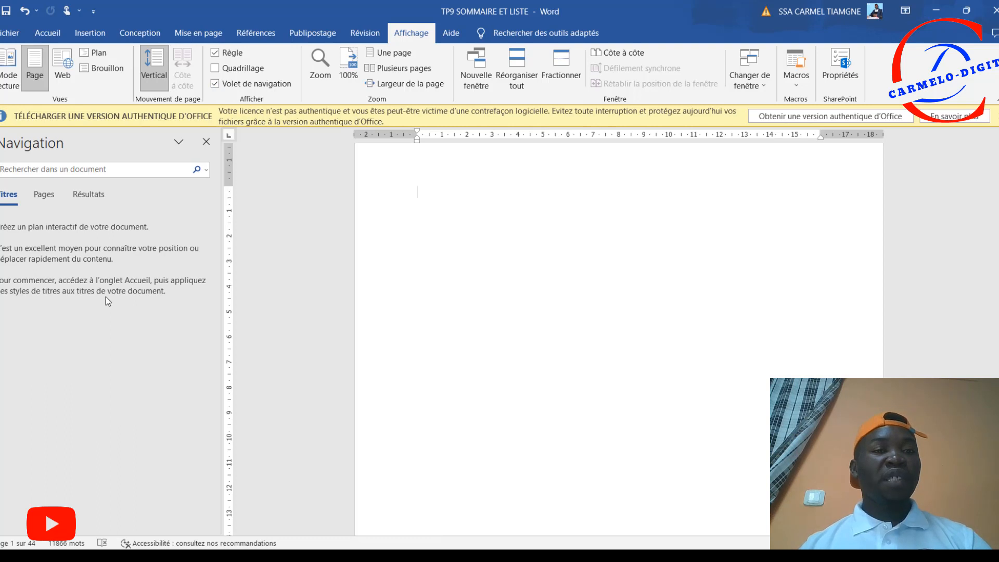
Look through the full gallery of heading styles available for the document
{"action": "left_click", "coordinate": [50, 35]}
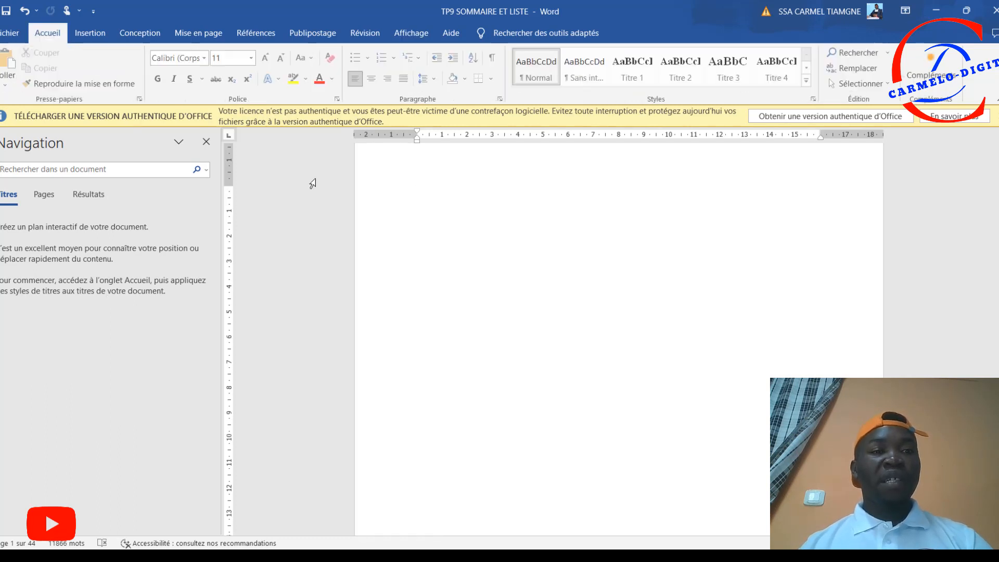
{"action": "scroll", "coordinate": [534, 275], "scroll_direction": "down", "scroll_amount": 3}
{"action": "scroll", "coordinate": [534, 275], "scroll_direction": "down", "scroll_amount": 3}
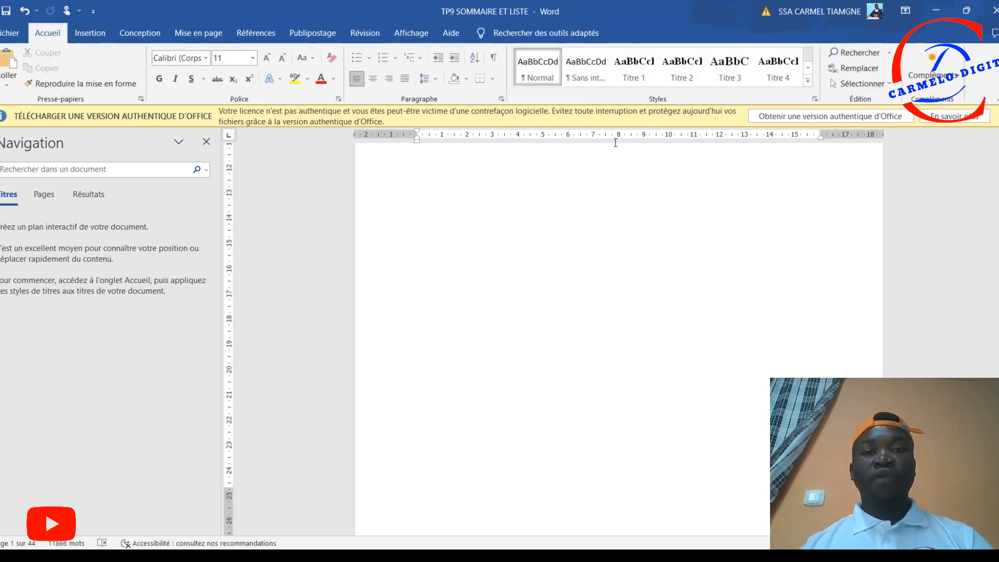
{"action": "left_click", "coordinate": [808, 81]}
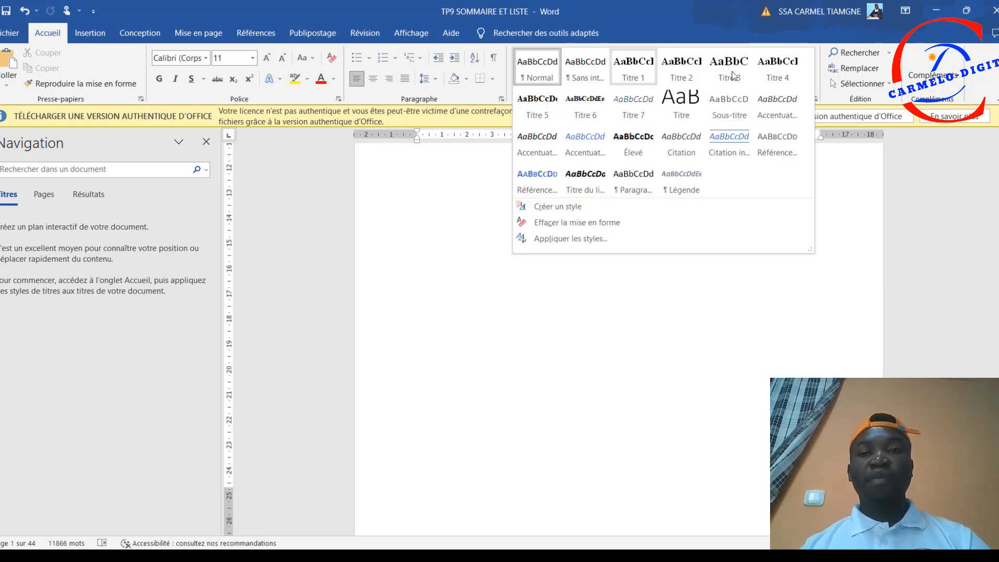
{"action": "left_click", "coordinate": [617, 305]}
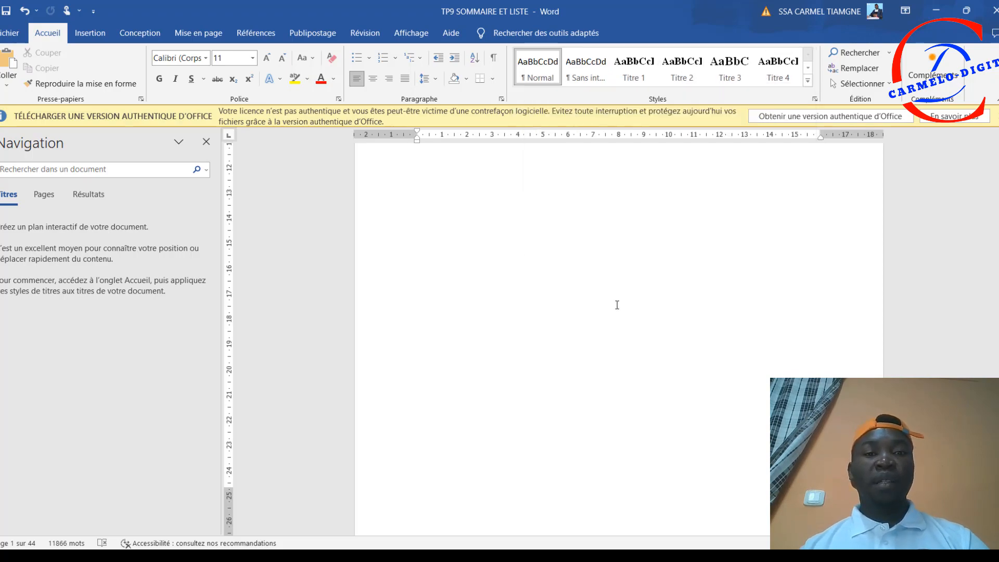
Apply the Titre 1 style to the heading "I.1- Introduction" on page 2
{"action": "scroll", "coordinate": [616, 296], "scroll_direction": "down", "scroll_amount": 12}
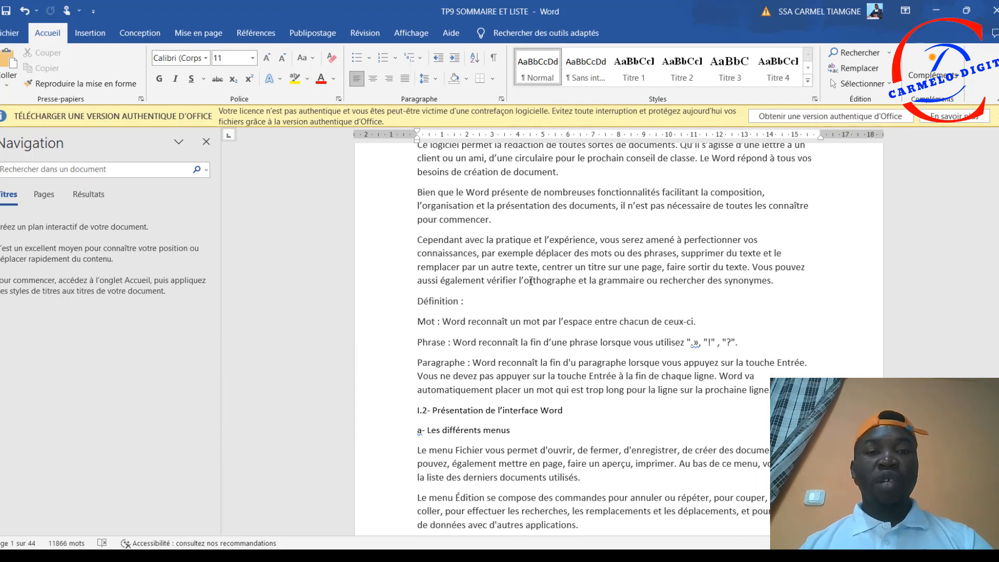
{"action": "scroll", "coordinate": [527, 281], "scroll_direction": "up", "scroll_amount": 3}
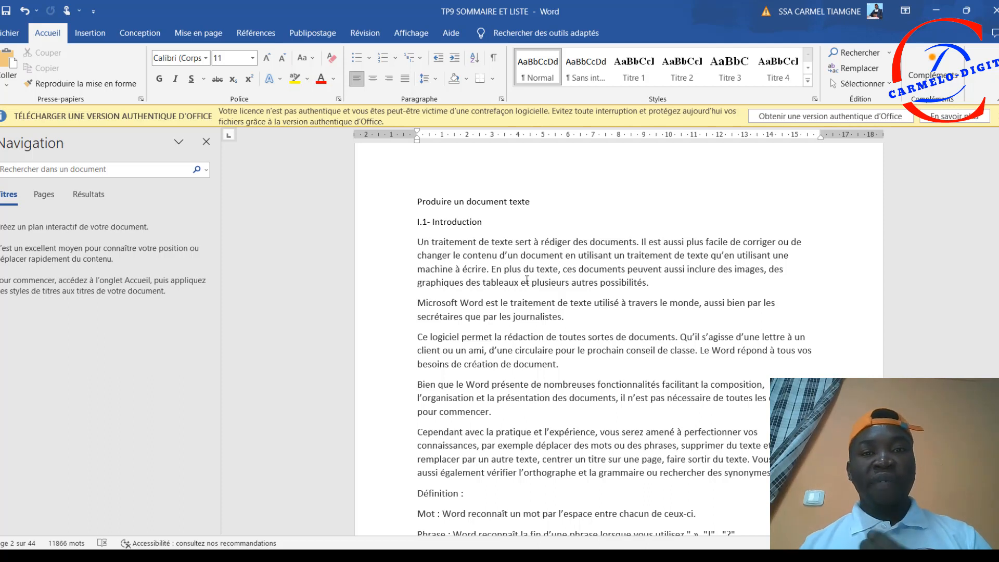
{"action": "left_click", "coordinate": [434, 223]}
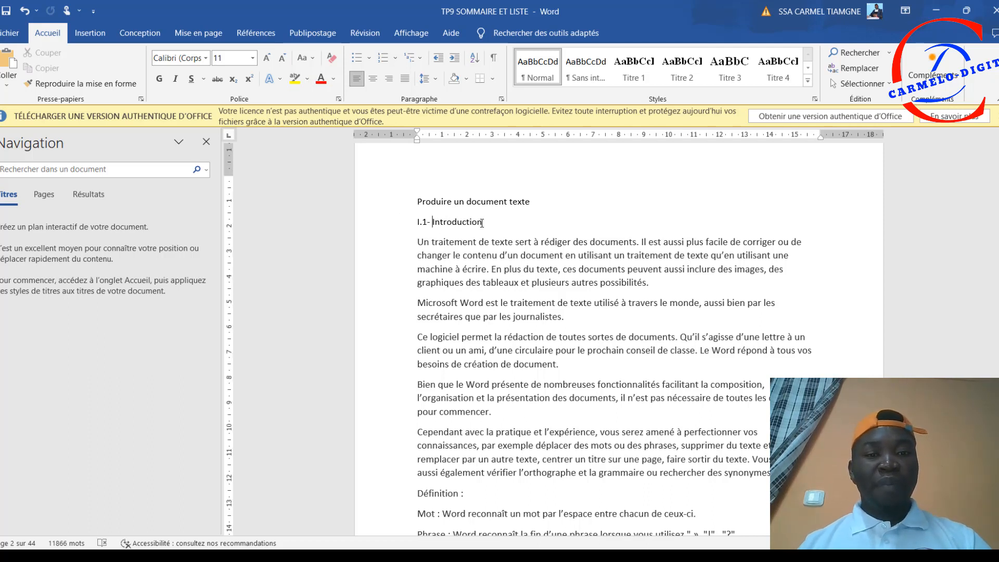
{"action": "left_click_drag", "start_coordinate": [488, 223], "coordinate": [417, 222]}
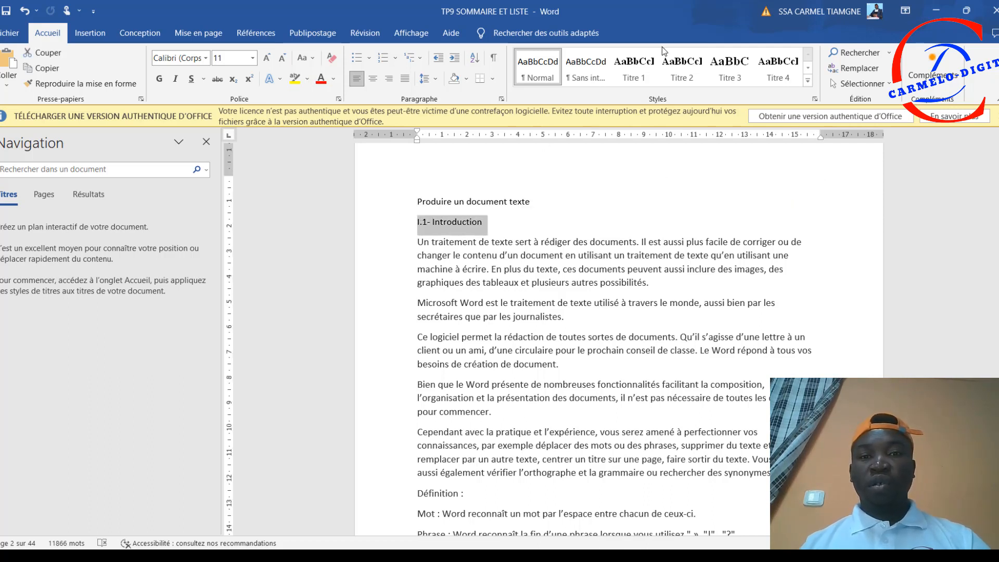
{"action": "left_click", "coordinate": [639, 70]}
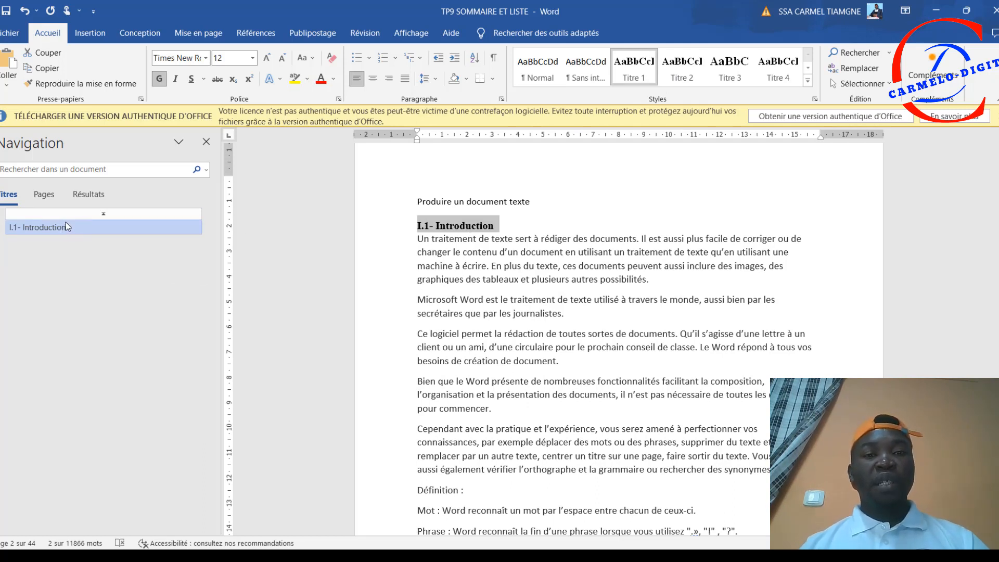
Examine the Titre 1 style's definition, including its font, size and colour settings, and accept it without changes
{"action": "right_click", "coordinate": [635, 71]}
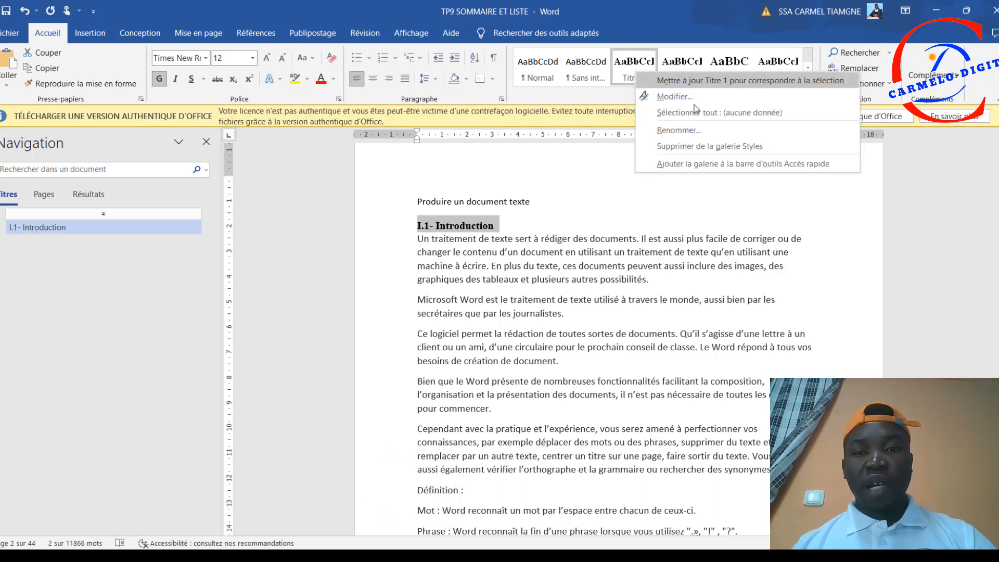
{"action": "left_click", "coordinate": [666, 98]}
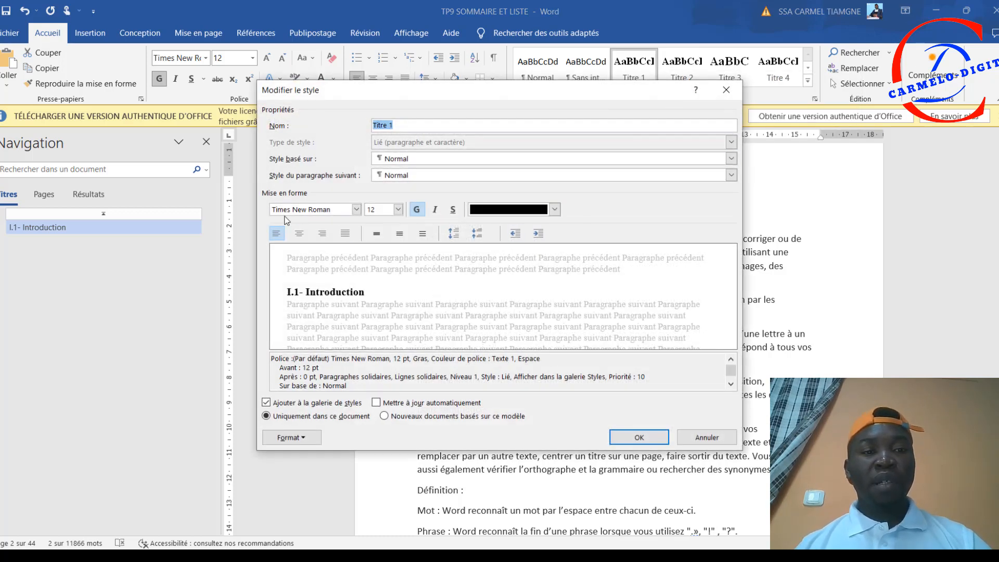
{"action": "left_click", "coordinate": [356, 210]}
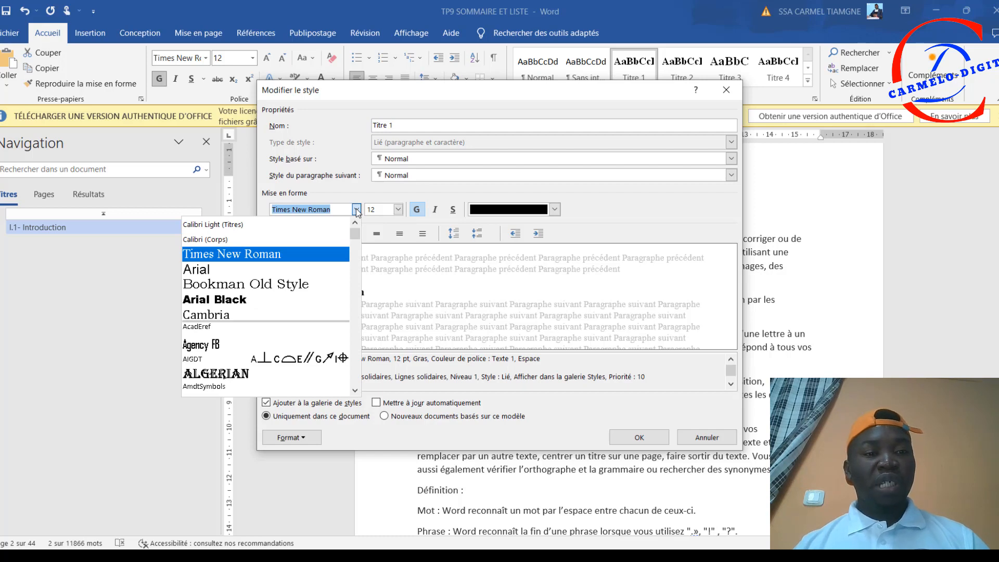
{"action": "left_click", "coordinate": [357, 211]}
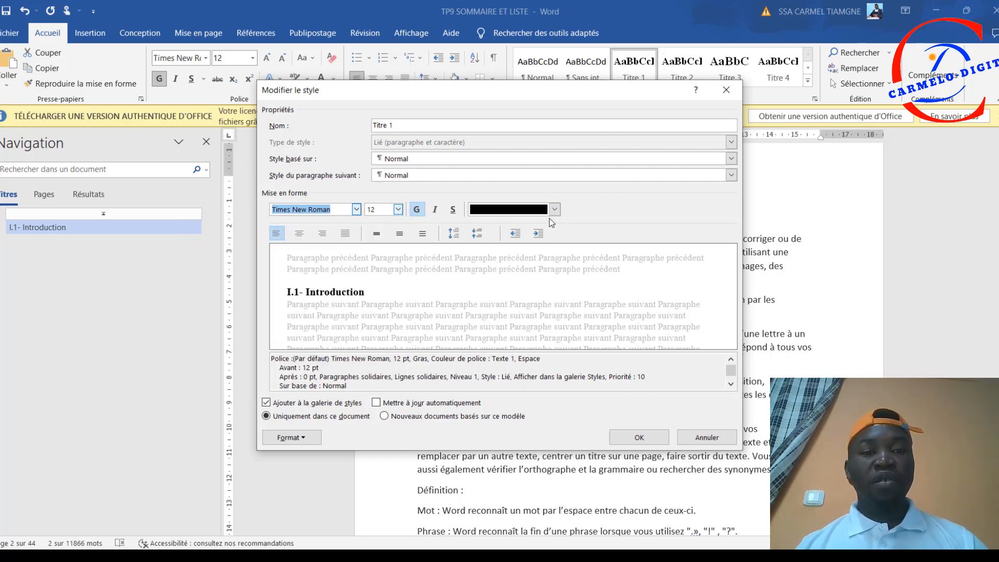
{"action": "left_click", "coordinate": [639, 439]}
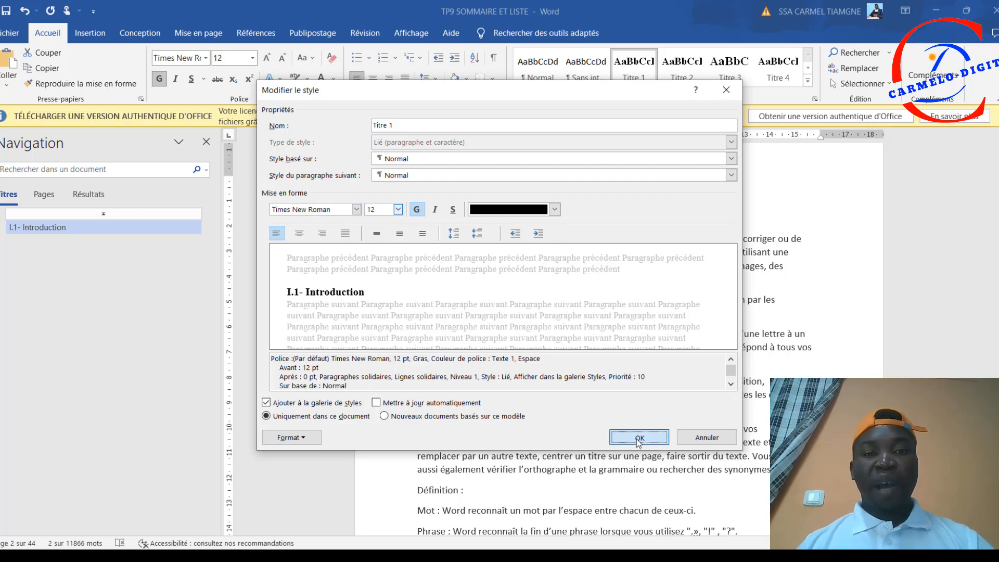
{"action": "left_click", "coordinate": [530, 275]}
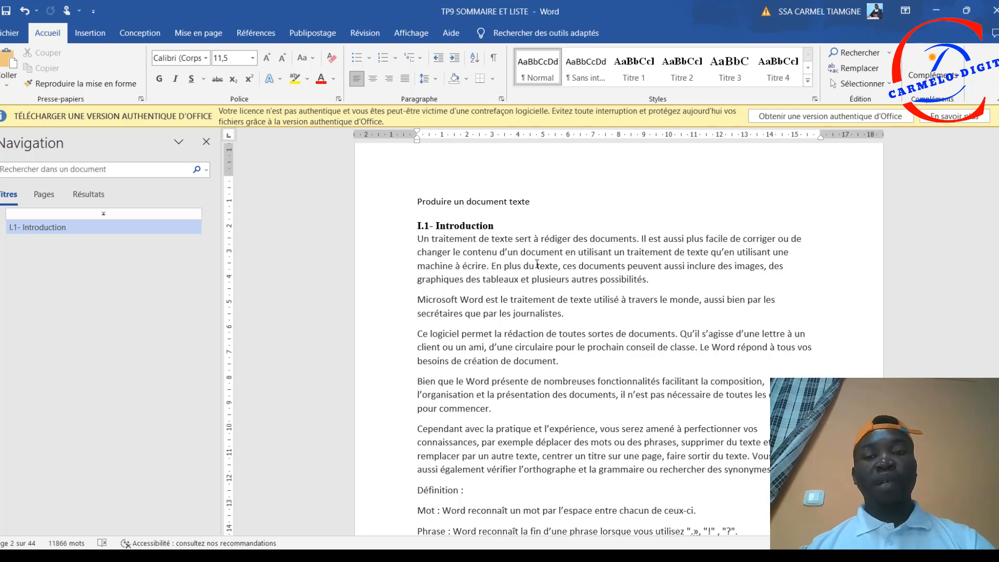
Insert centred page numbers at the bottom of the pages with the Numéro normal 2 layout and return to the body text
{"action": "scroll", "coordinate": [566, 282], "scroll_direction": "down", "scroll_amount": 10}
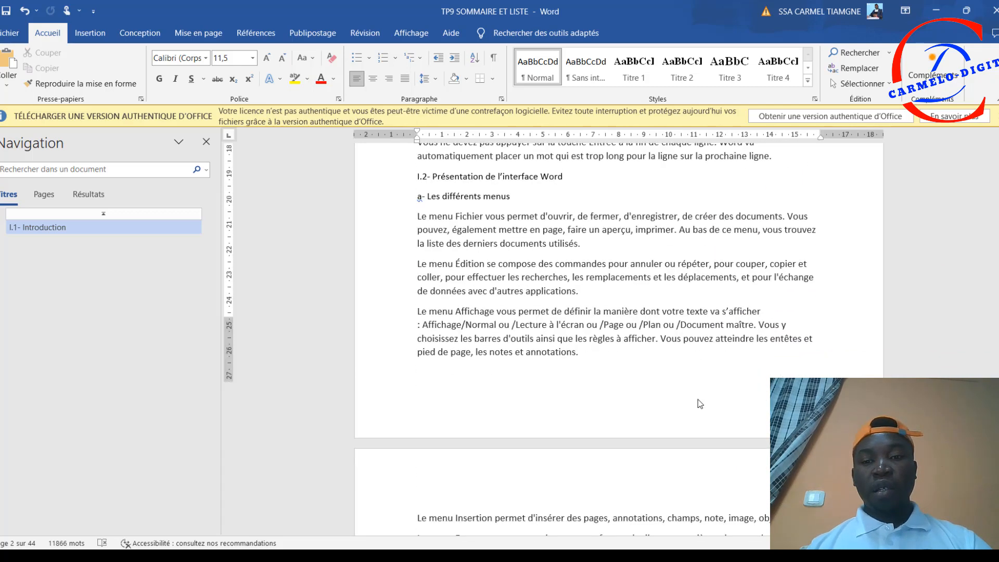
{"action": "left_click", "coordinate": [90, 33]}
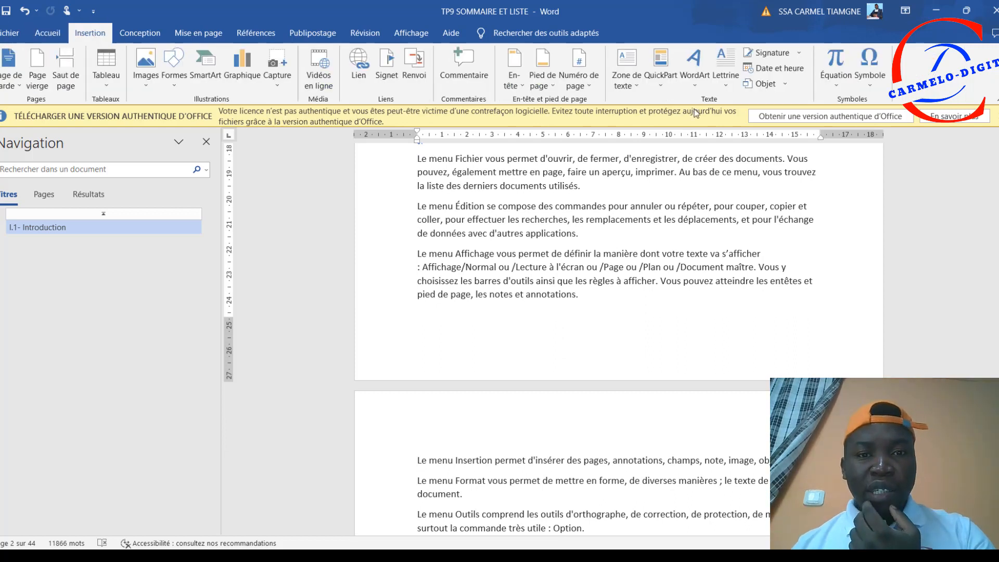
{"action": "left_click", "coordinate": [587, 88]}
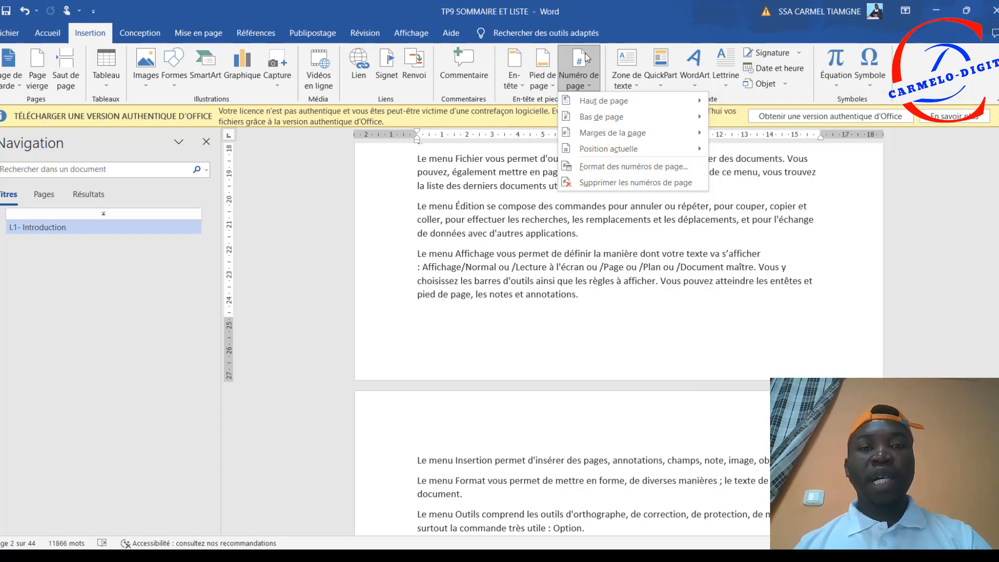
{"action": "mouse_move", "coordinate": [609, 117]}
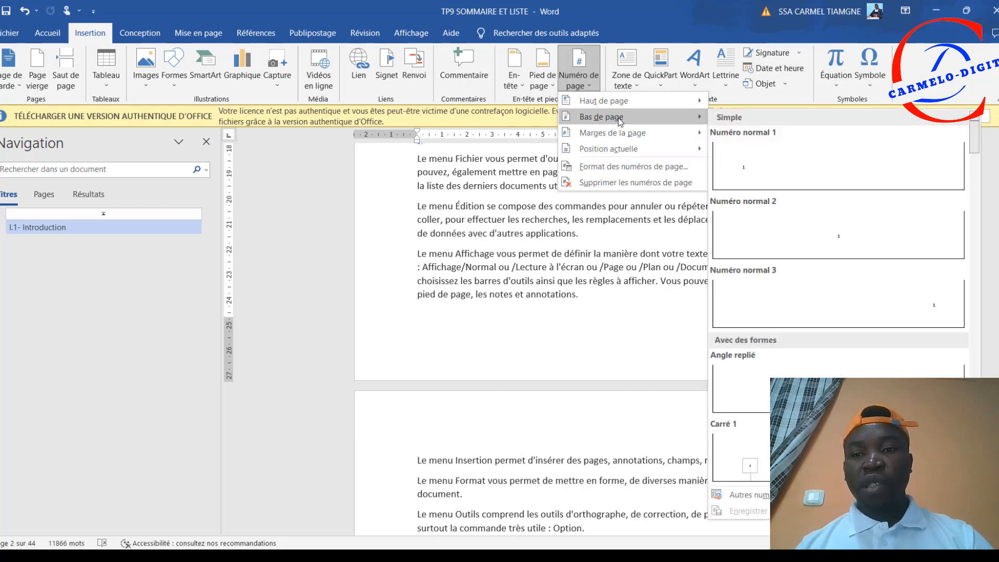
{"action": "left_click", "coordinate": [841, 227]}
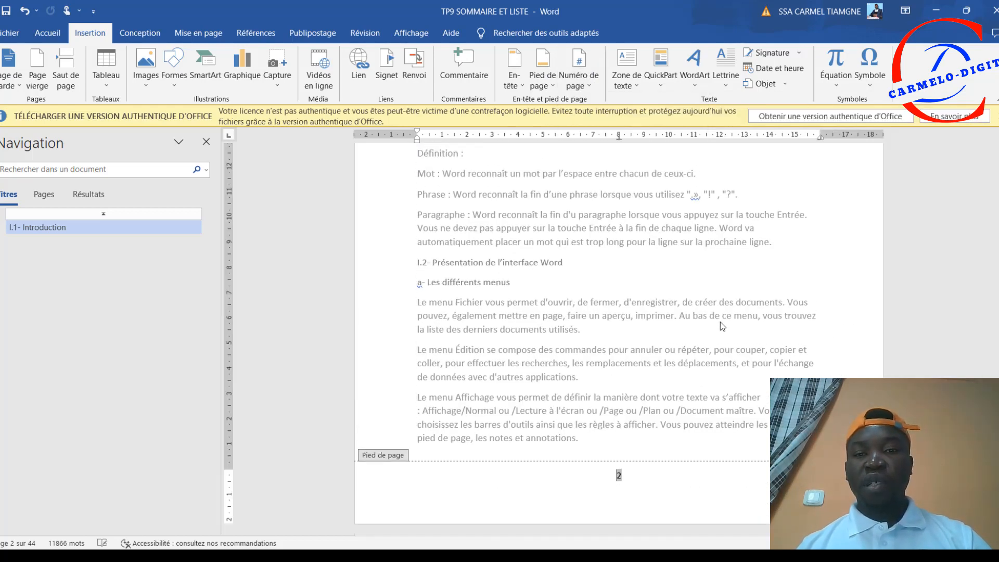
{"action": "double_click", "coordinate": [721, 322]}
{"action": "scroll", "coordinate": [610, 397], "scroll_direction": "down", "scroll_amount": 3}
{"action": "scroll", "coordinate": [662, 276], "scroll_direction": "up", "scroll_amount": 15}
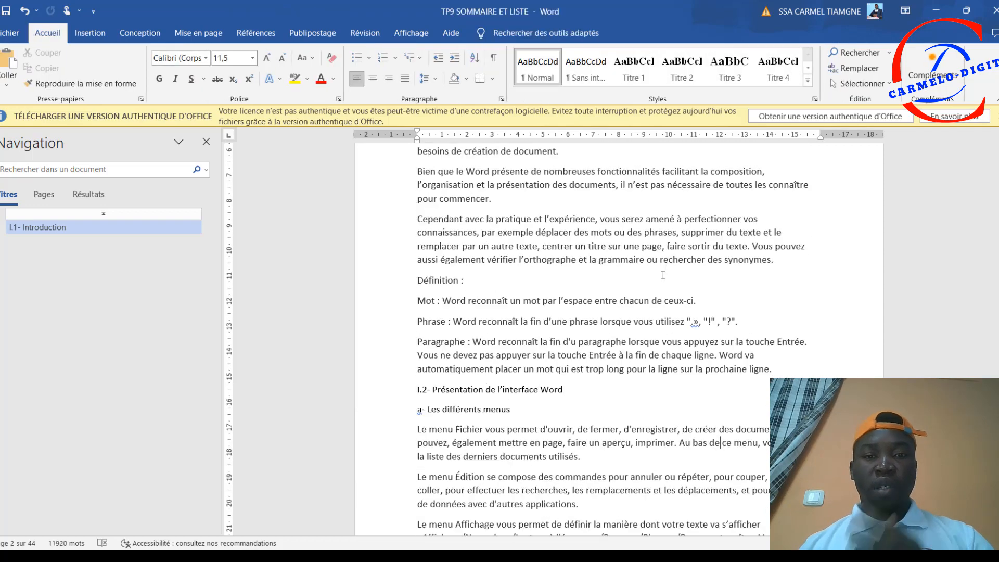
Apply the Titre 1 style to the heading "I.2- Présentation de l'interface Word"
{"action": "scroll", "coordinate": [550, 409], "scroll_direction": "down", "scroll_amount": 6}
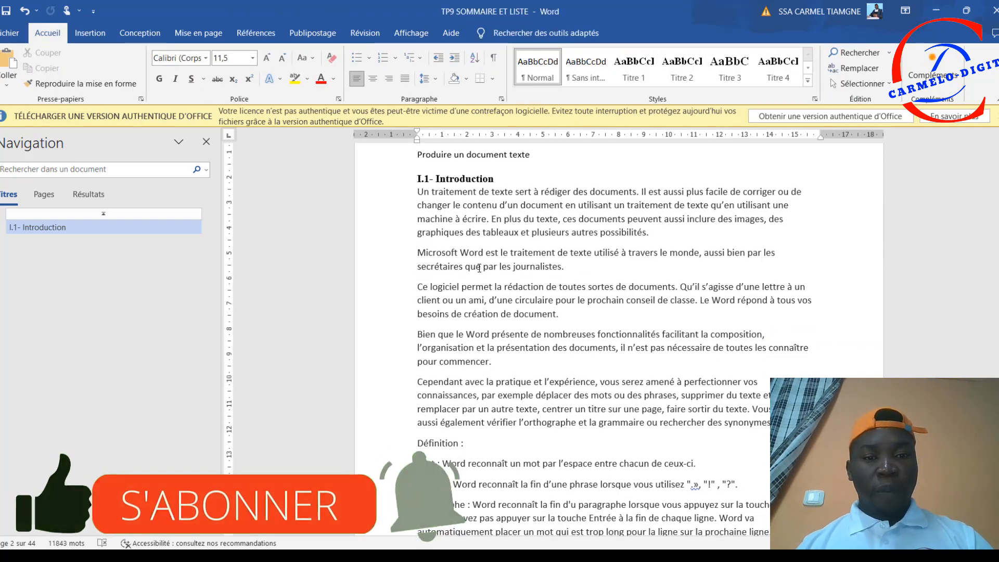
{"action": "scroll", "coordinate": [483, 261], "scroll_direction": "down", "scroll_amount": 3}
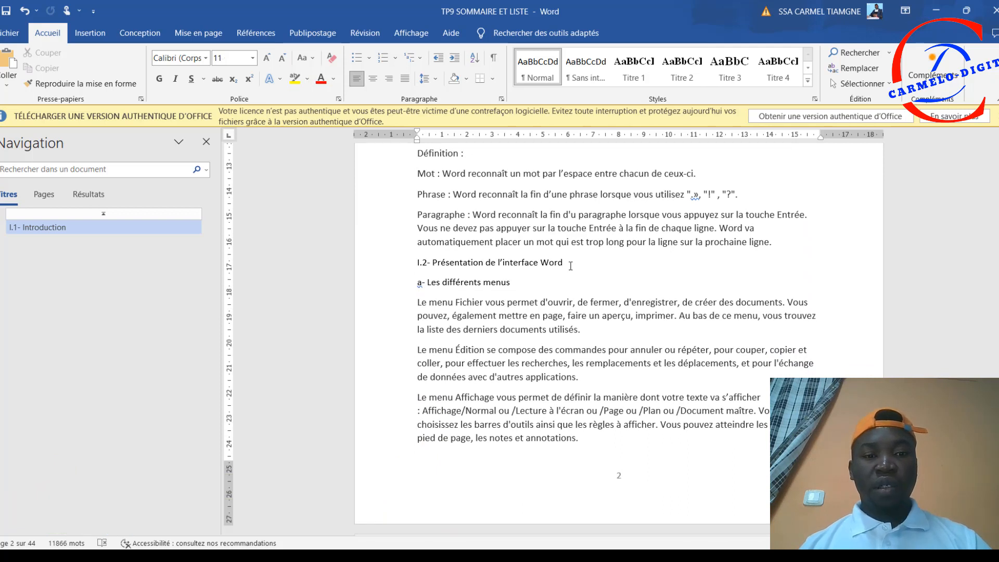
{"action": "left_click_drag", "start_coordinate": [571, 266], "coordinate": [417, 263]}
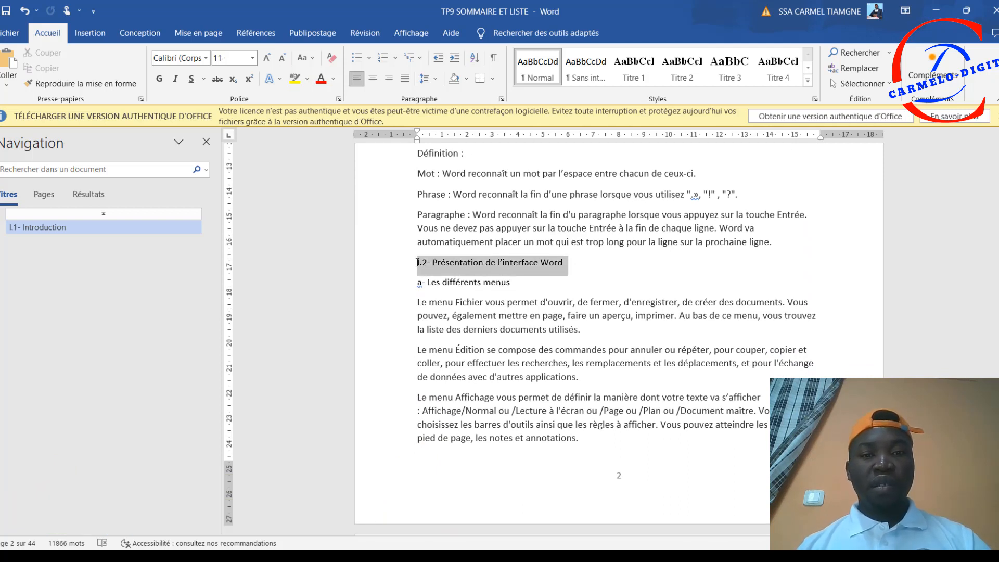
{"action": "left_click", "coordinate": [652, 83]}
Apply the Titre 2 style to the subheadings "a- Les différents menus" and "b- Les raccourcis"
{"action": "scroll", "coordinate": [495, 215], "scroll_direction": "down", "scroll_amount": 1}
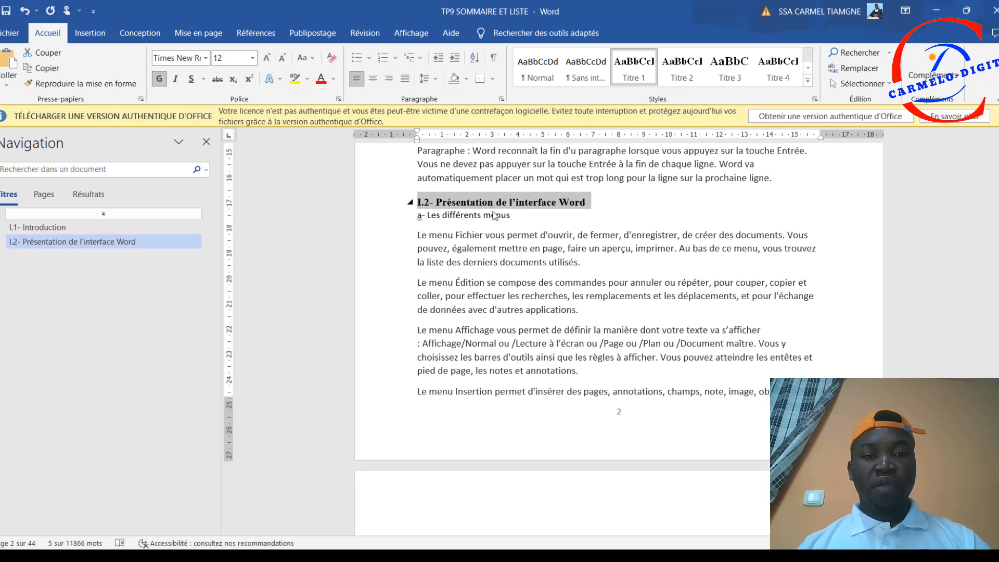
{"action": "left_click_drag", "start_coordinate": [512, 216], "coordinate": [414, 217]}
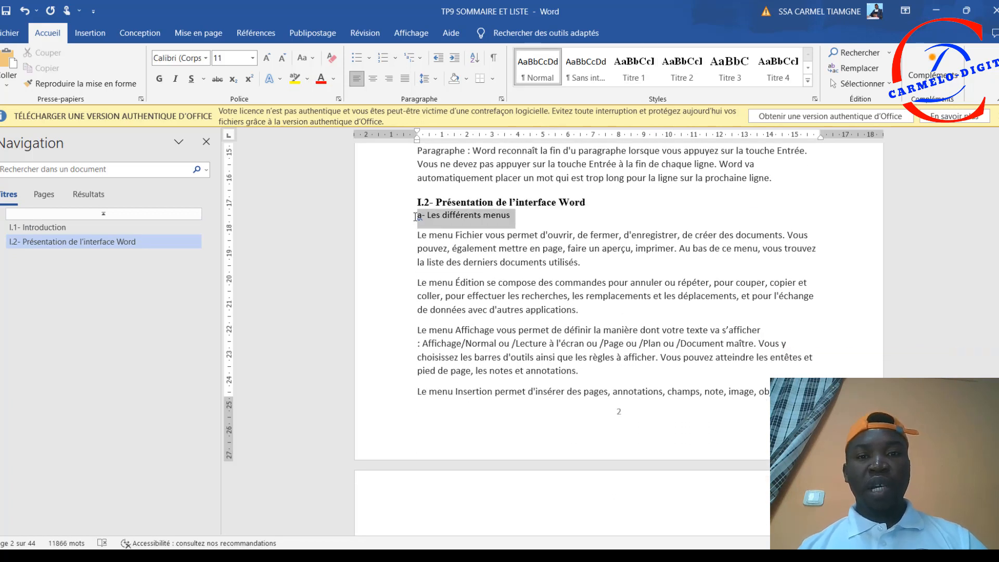
{"action": "left_click", "coordinate": [685, 74]}
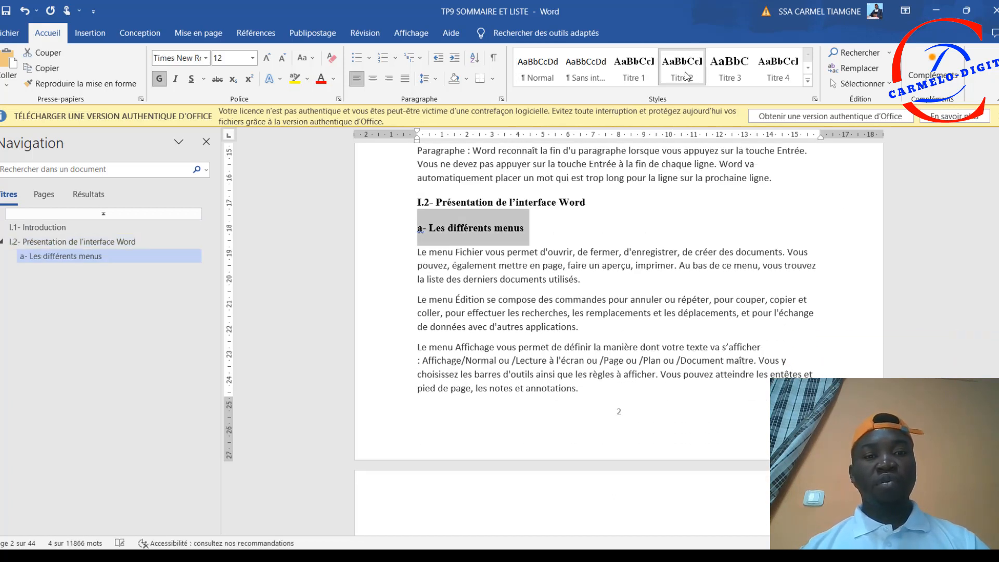
{"action": "scroll", "coordinate": [475, 292], "scroll_direction": "down", "scroll_amount": 10}
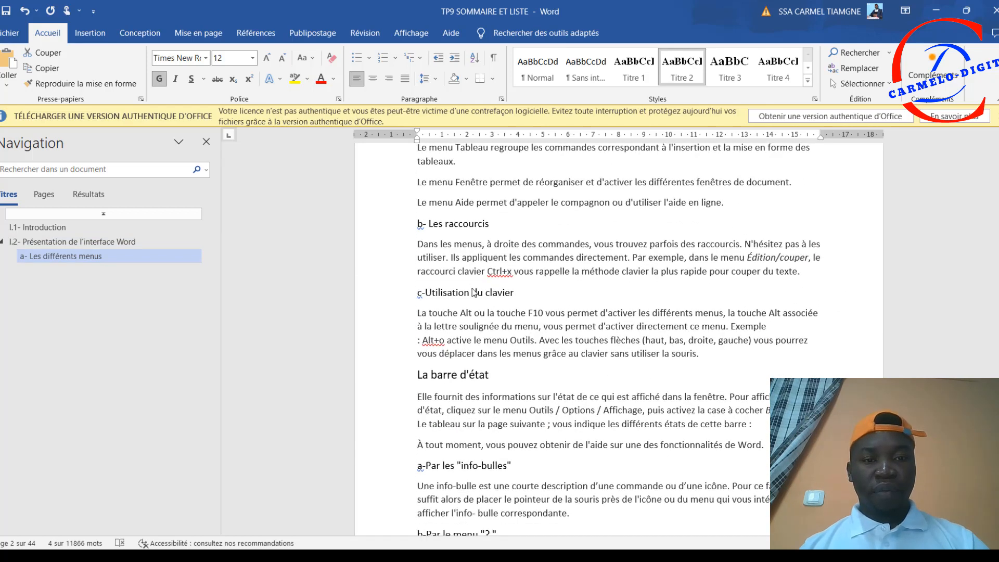
{"action": "scroll", "coordinate": [479, 231], "scroll_direction": "up", "scroll_amount": 2}
{"action": "left_click", "coordinate": [478, 288]}
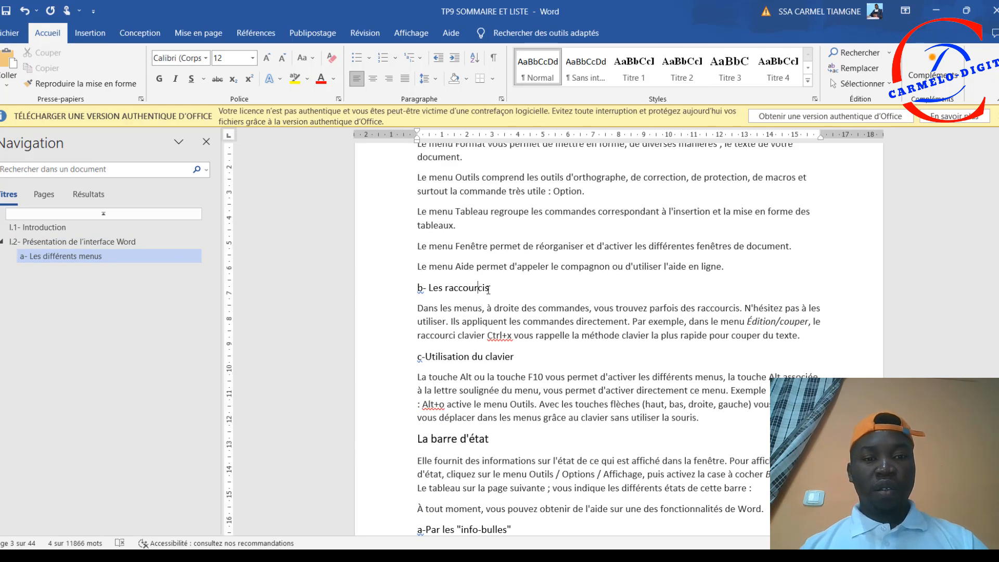
{"action": "left_click_drag", "start_coordinate": [495, 288], "coordinate": [417, 289]}
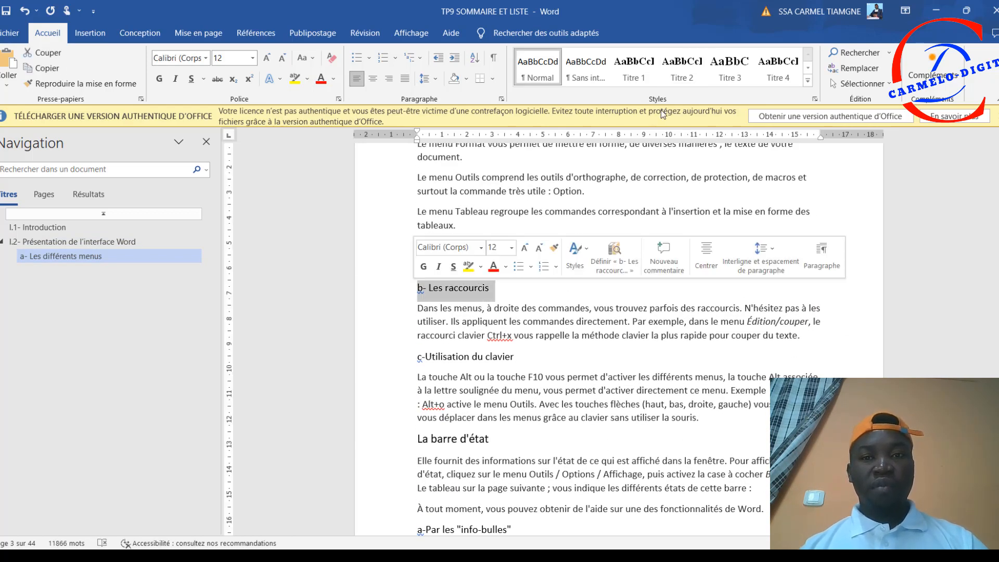
{"action": "left_click", "coordinate": [682, 73]}
{"action": "scroll", "coordinate": [473, 271], "scroll_direction": "down", "scroll_amount": 6}
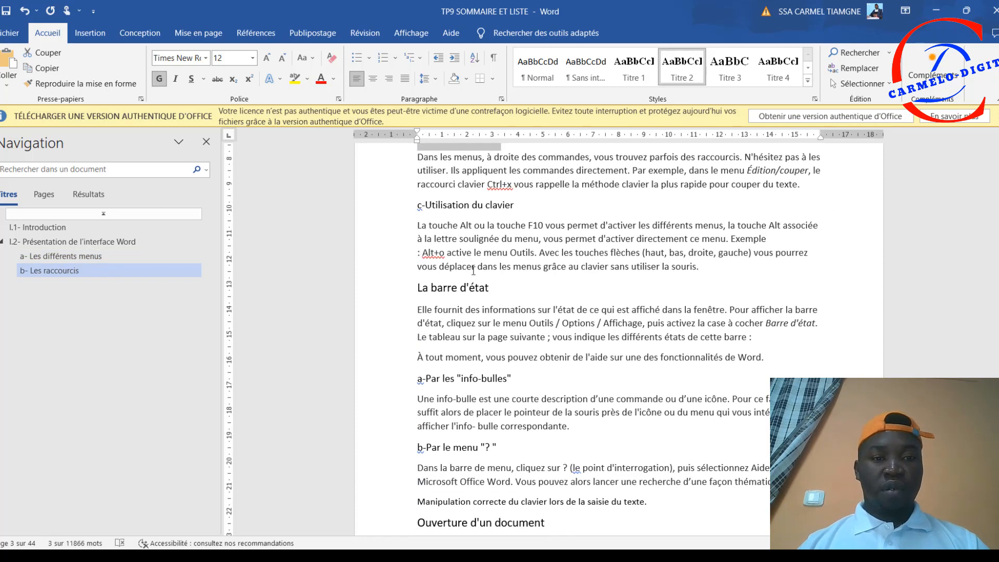
Apply the Titre 2 style to the subheading "c-Utilisation du clavier"
{"action": "left_click_drag", "start_coordinate": [511, 206], "coordinate": [417, 206]}
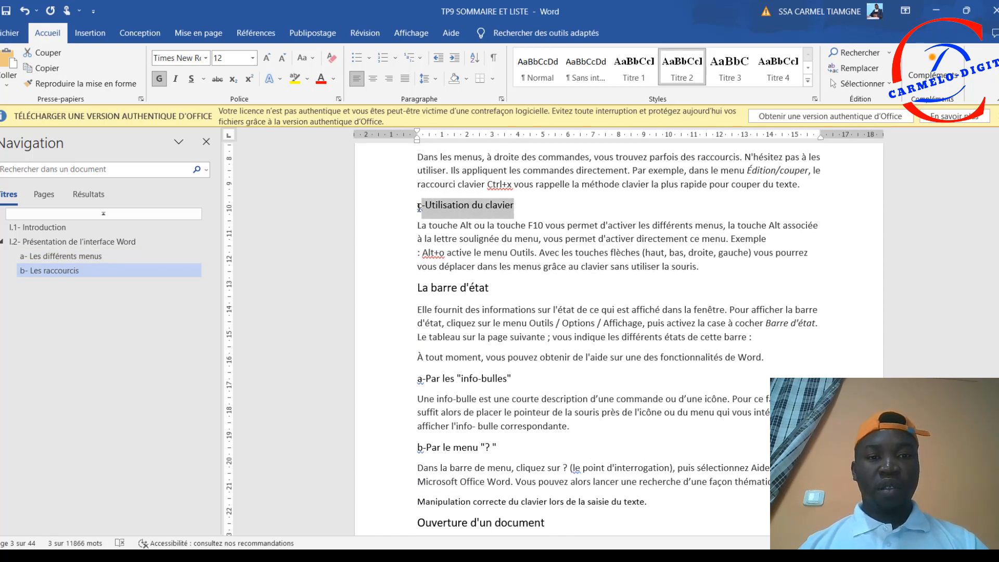
{"action": "left_click", "coordinate": [683, 77]}
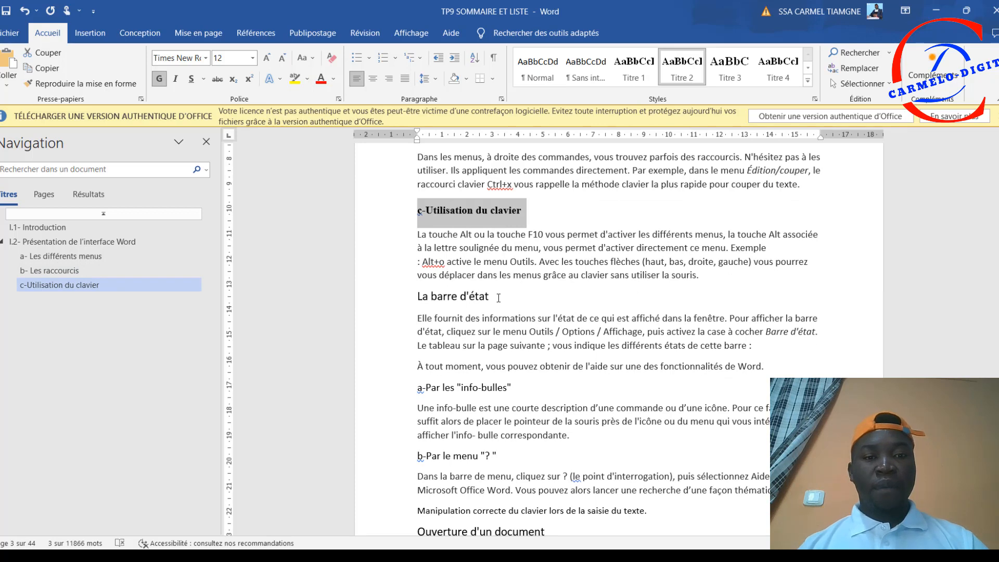
{"action": "double_click", "coordinate": [475, 298]}
Apply the Titre 2 style to the subheading "d-Copie" on page 5
{"action": "scroll", "coordinate": [500, 281], "scroll_direction": "down", "scroll_amount": 7}
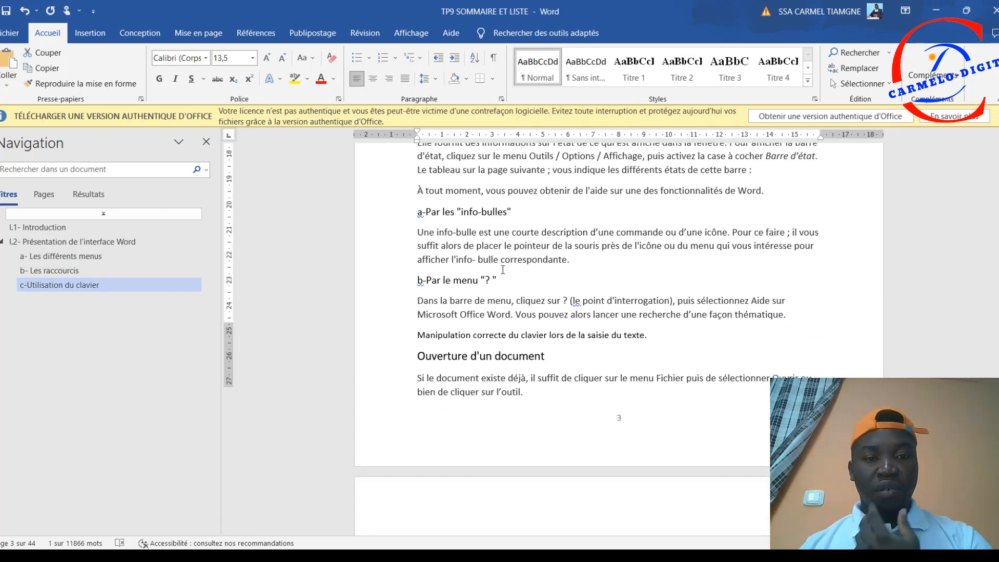
{"action": "scroll", "coordinate": [503, 270], "scroll_direction": "down", "scroll_amount": 14}
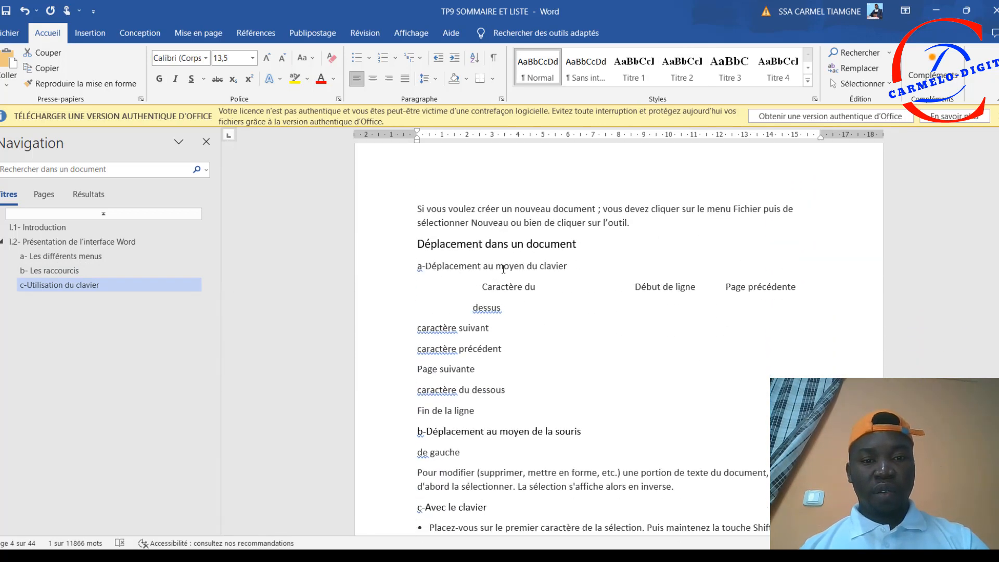
{"action": "scroll", "coordinate": [504, 269], "scroll_direction": "down", "scroll_amount": 9}
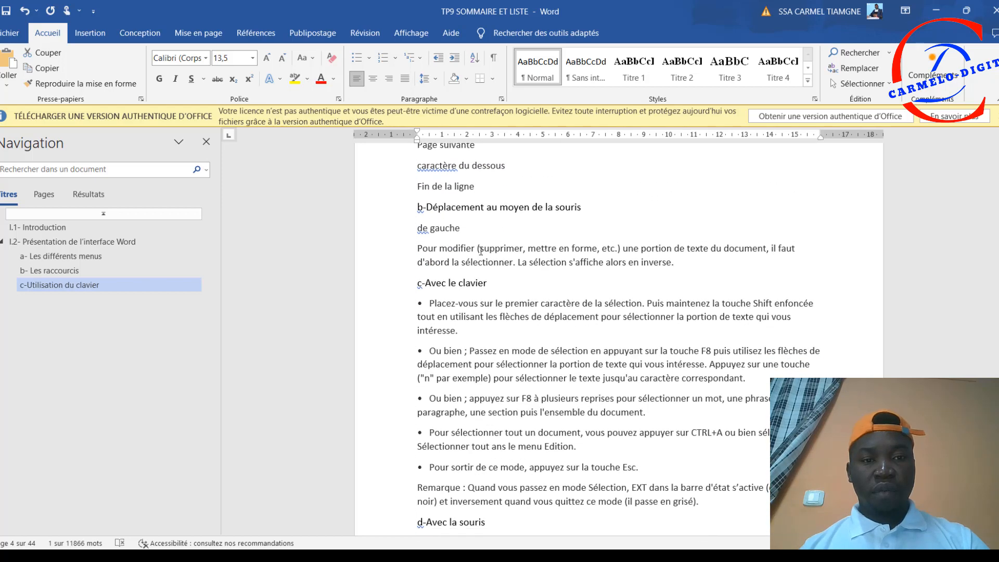
{"action": "scroll", "coordinate": [496, 222], "scroll_direction": "down", "scroll_amount": 5}
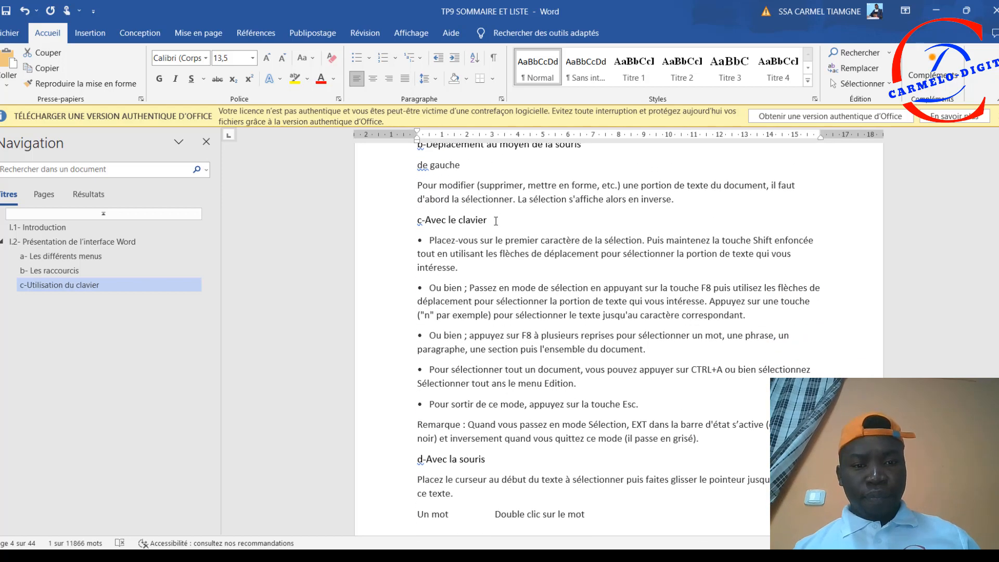
{"action": "scroll", "coordinate": [494, 220], "scroll_direction": "down", "scroll_amount": 9}
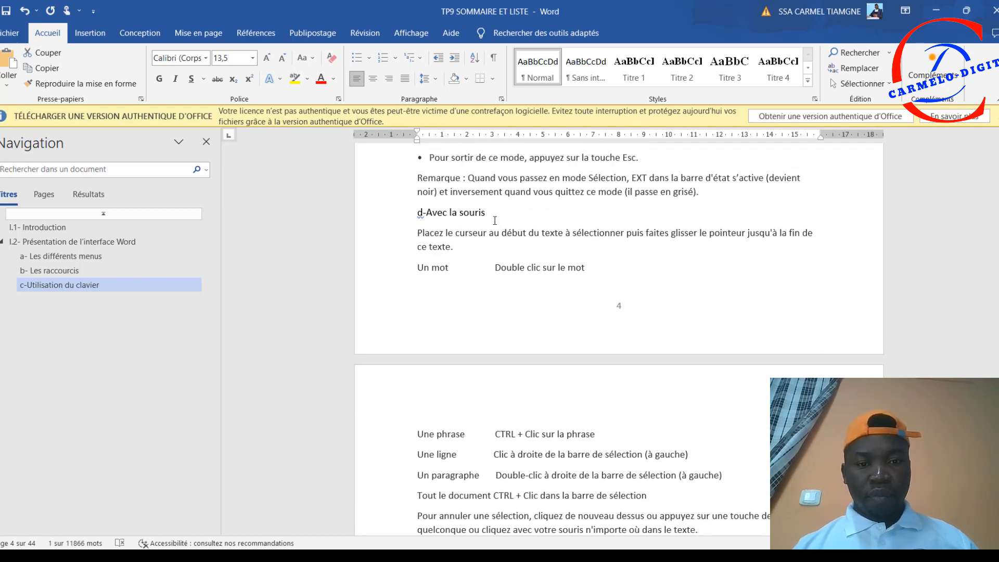
{"action": "scroll", "coordinate": [495, 220], "scroll_direction": "down", "scroll_amount": 3}
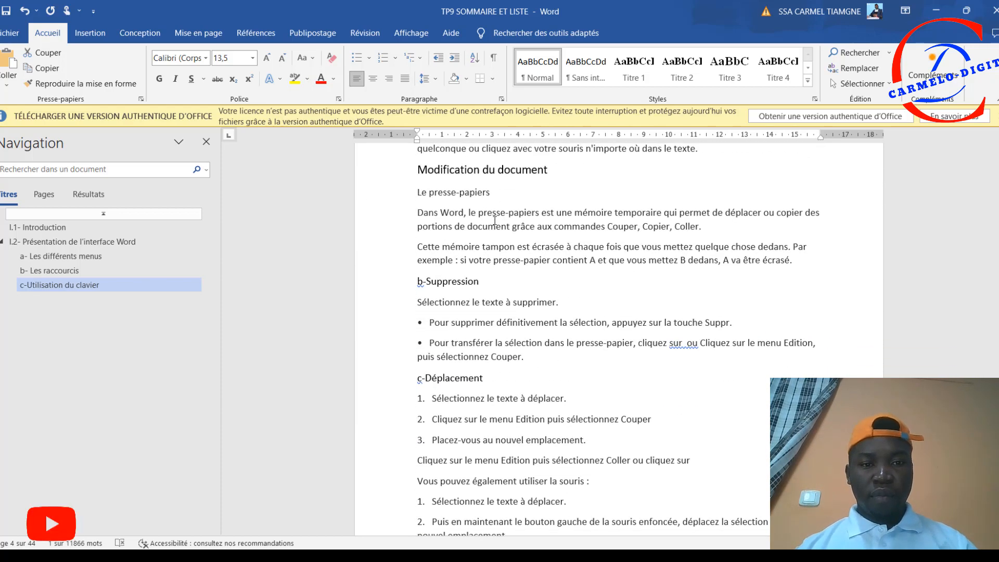
{"action": "left_click", "coordinate": [463, 267]}
{"action": "scroll", "coordinate": [466, 270], "scroll_direction": "down", "scroll_amount": 5}
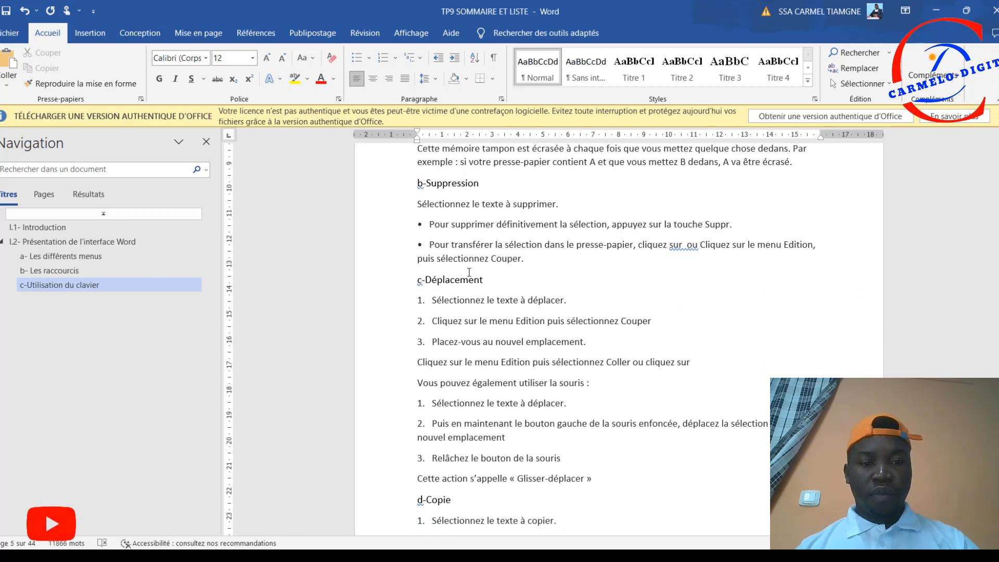
{"action": "scroll", "coordinate": [487, 323], "scroll_direction": "down", "scroll_amount": 1}
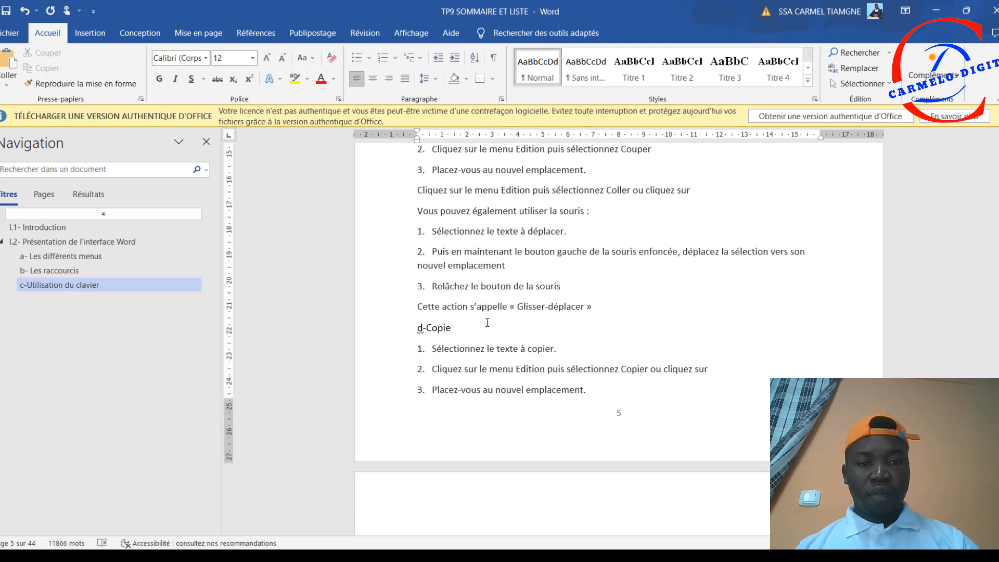
{"action": "scroll", "coordinate": [489, 311], "scroll_direction": "down", "scroll_amount": 2}
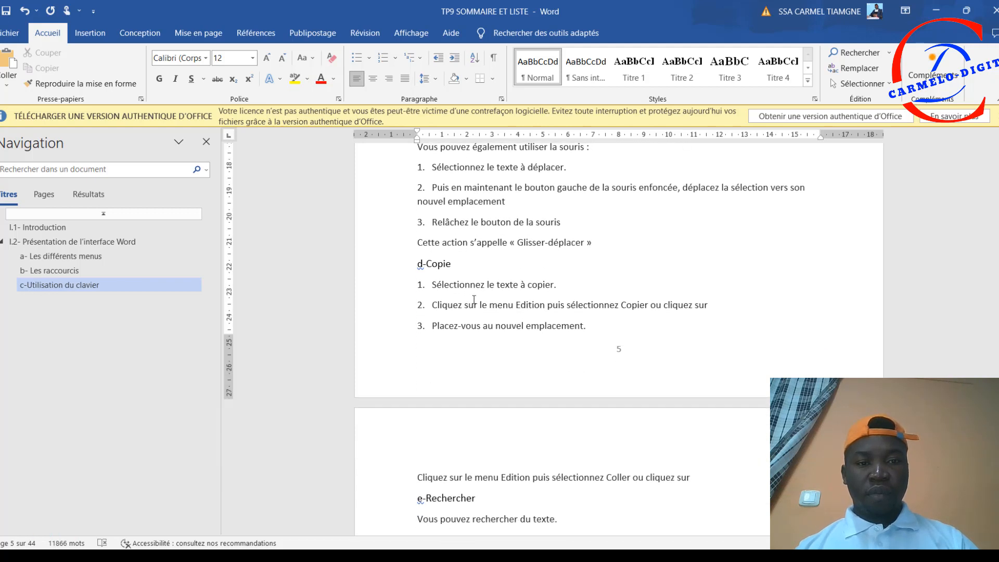
{"action": "left_click_drag", "start_coordinate": [452, 266], "coordinate": [418, 266]}
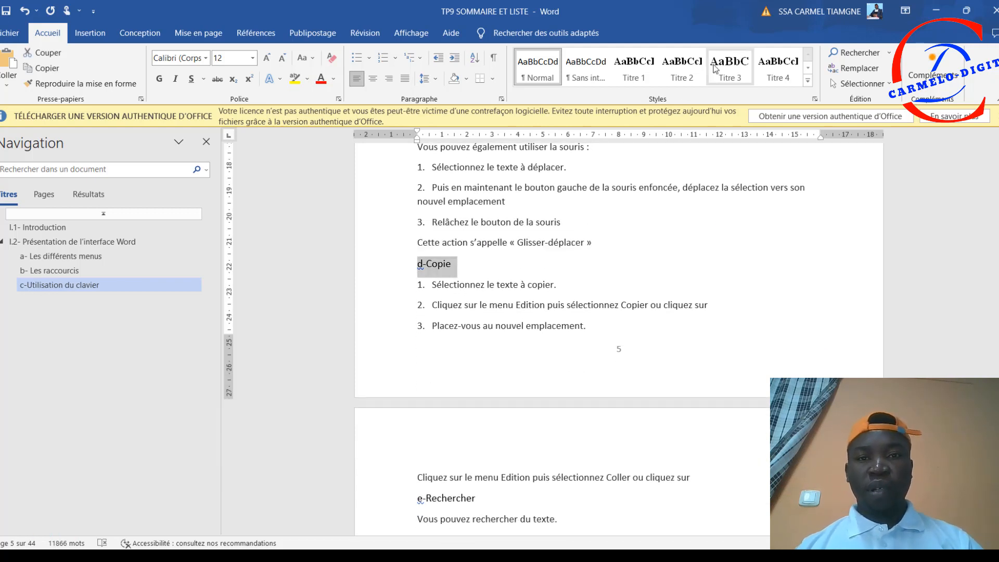
{"action": "left_click", "coordinate": [681, 74]}
Apply the Titre 2 style to "A) En passant par le menu Format/Paragraphe" and "B) En passant par le menu Format/Tabulations" on page 10
{"action": "scroll", "coordinate": [591, 212], "scroll_direction": "down", "scroll_amount": 4}
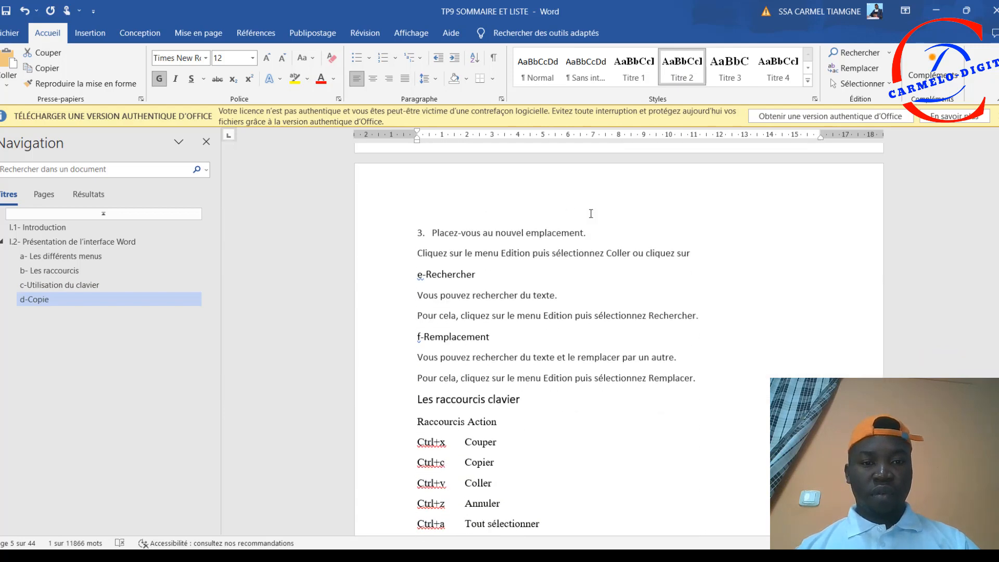
{"action": "scroll", "coordinate": [591, 212], "scroll_direction": "down", "scroll_amount": 3}
{"action": "scroll", "coordinate": [590, 208], "scroll_direction": "down", "scroll_amount": 15}
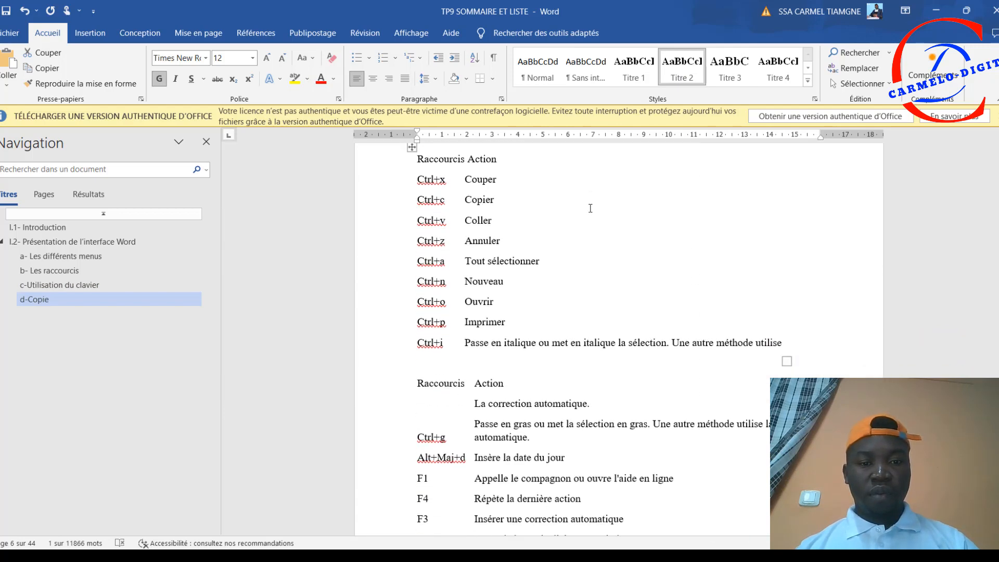
{"action": "scroll", "coordinate": [589, 206], "scroll_direction": "down", "scroll_amount": 15}
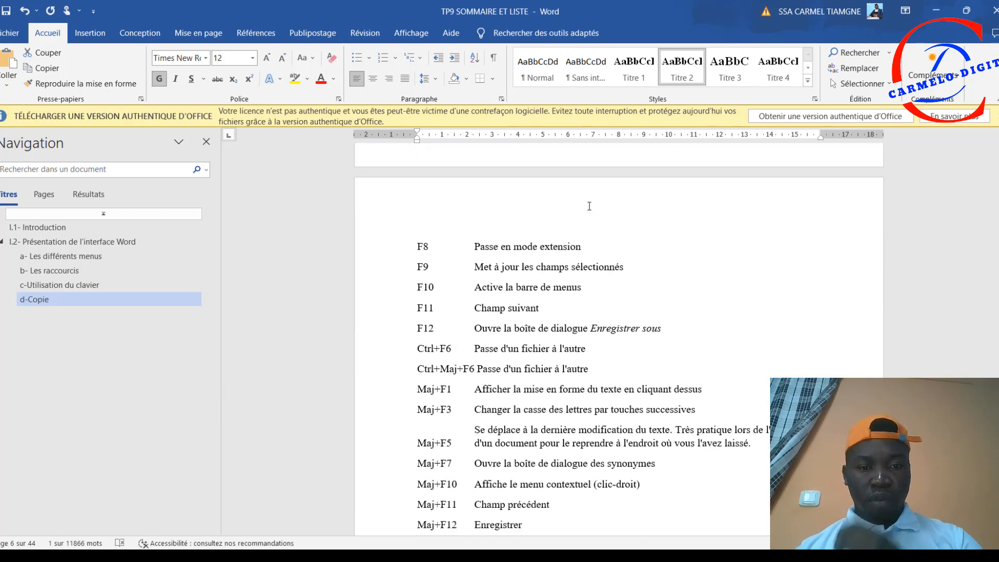
{"action": "scroll", "coordinate": [587, 202], "scroll_direction": "down", "scroll_amount": 6}
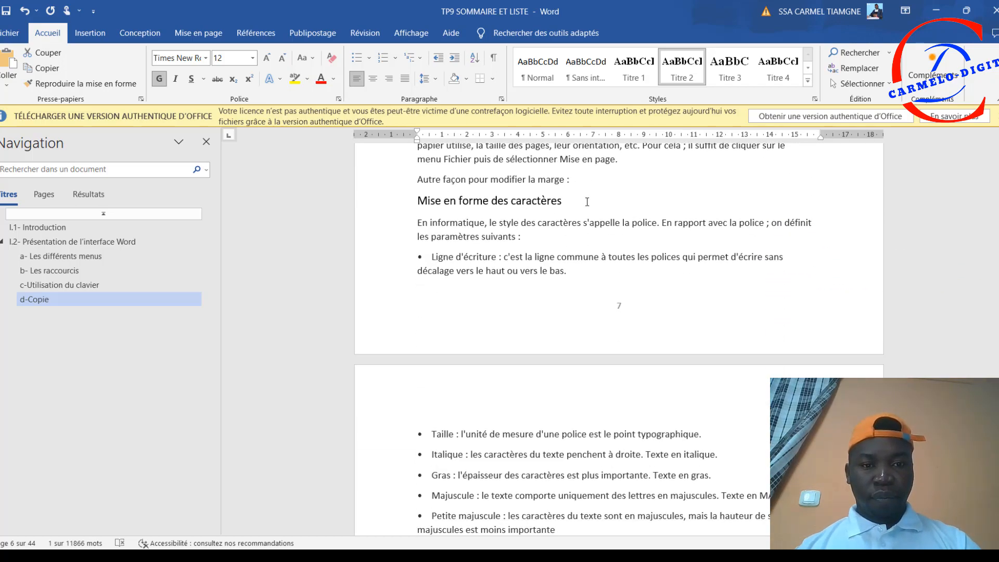
{"action": "scroll", "coordinate": [587, 202], "scroll_direction": "down", "scroll_amount": 18}
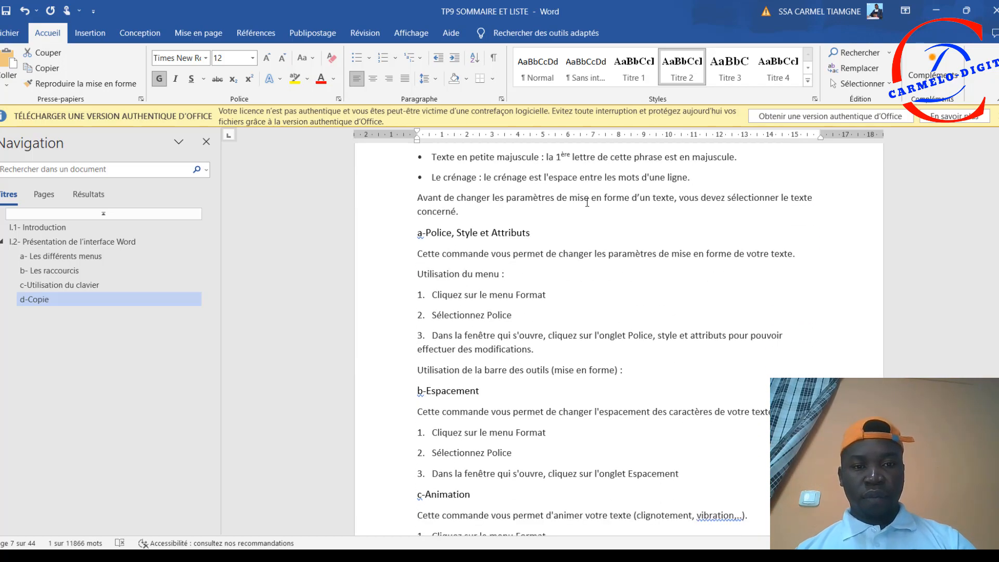
{"action": "scroll", "coordinate": [587, 202], "scroll_direction": "down", "scroll_amount": 18}
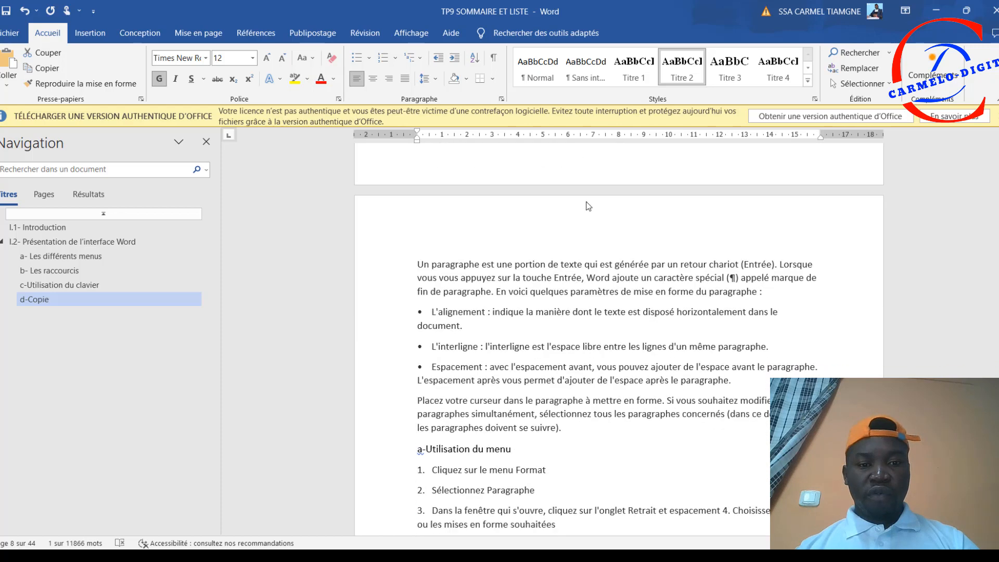
{"action": "scroll", "coordinate": [587, 202], "scroll_direction": "down", "scroll_amount": 18}
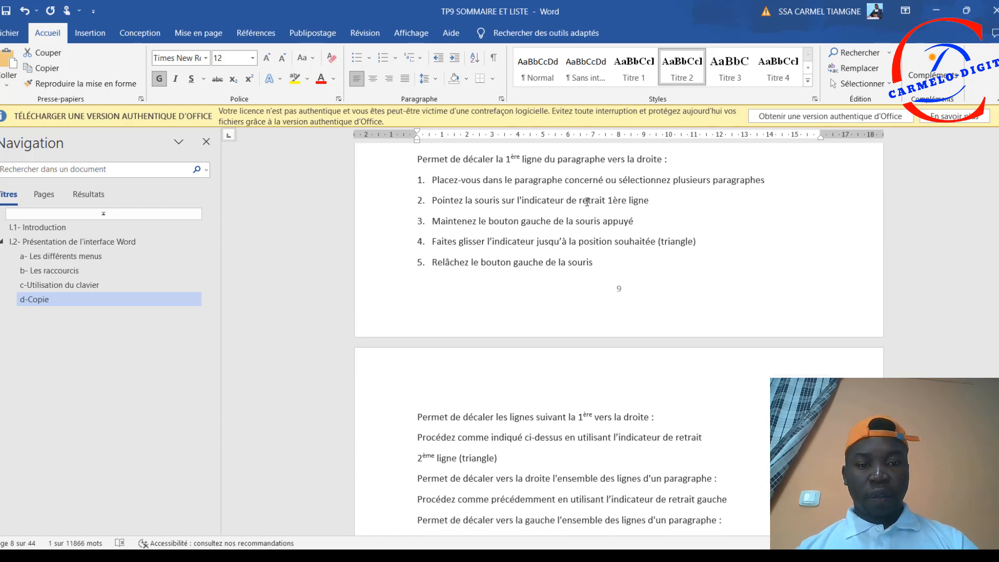
{"action": "scroll", "coordinate": [587, 202], "scroll_direction": "down", "scroll_amount": 5}
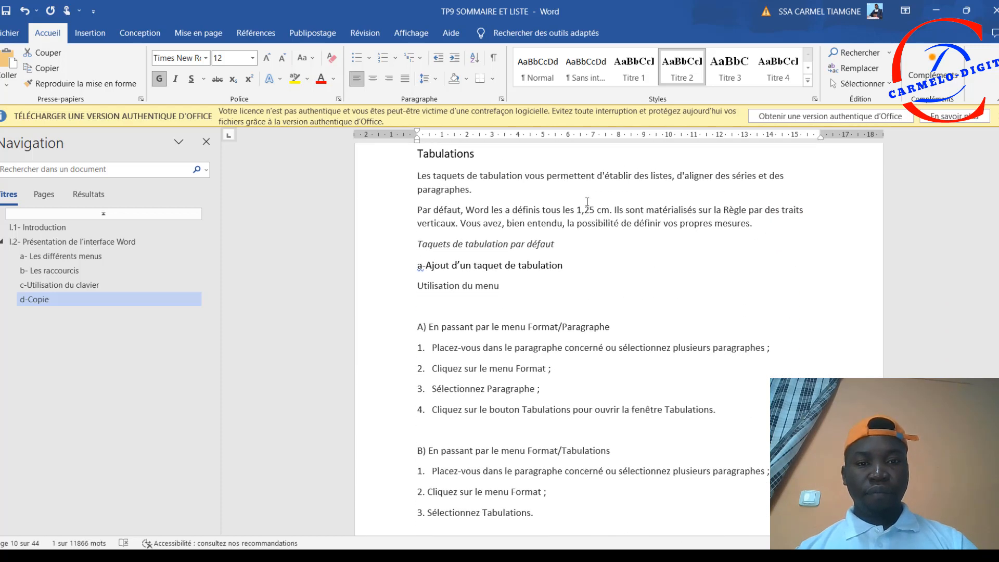
{"action": "scroll", "coordinate": [588, 202], "scroll_direction": "up", "scroll_amount": 2}
{"action": "scroll", "coordinate": [557, 309], "scroll_direction": "down", "scroll_amount": 1}
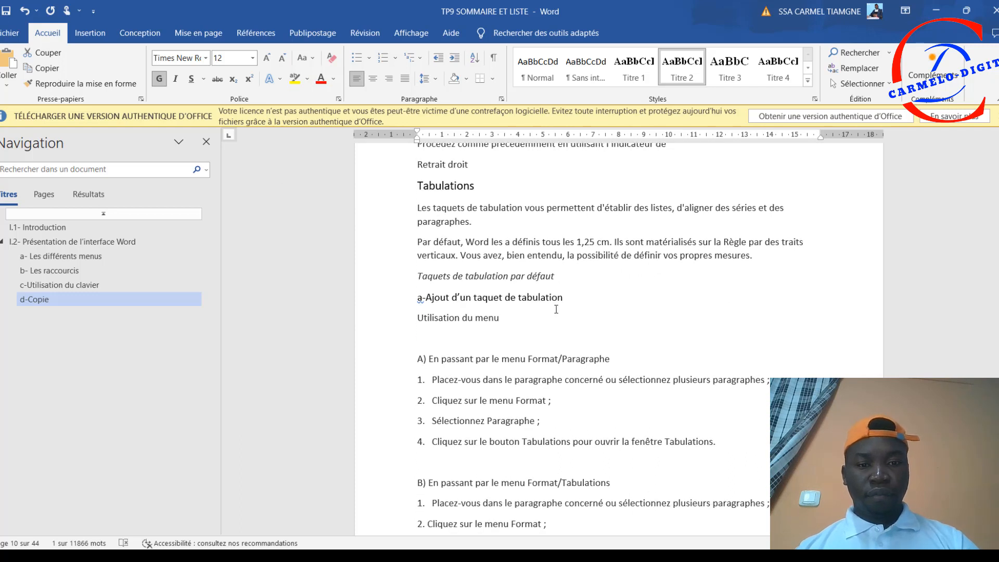
{"action": "scroll", "coordinate": [565, 292], "scroll_direction": "down", "scroll_amount": 5}
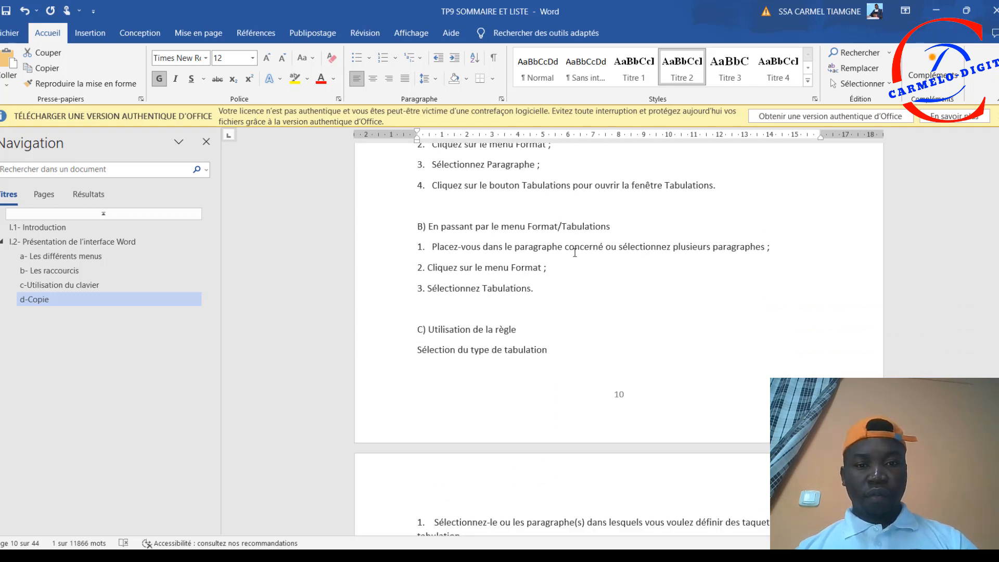
{"action": "scroll", "coordinate": [519, 200], "scroll_direction": "up", "scroll_amount": 1}
{"action": "scroll", "coordinate": [520, 200], "scroll_direction": "up", "scroll_amount": 2}
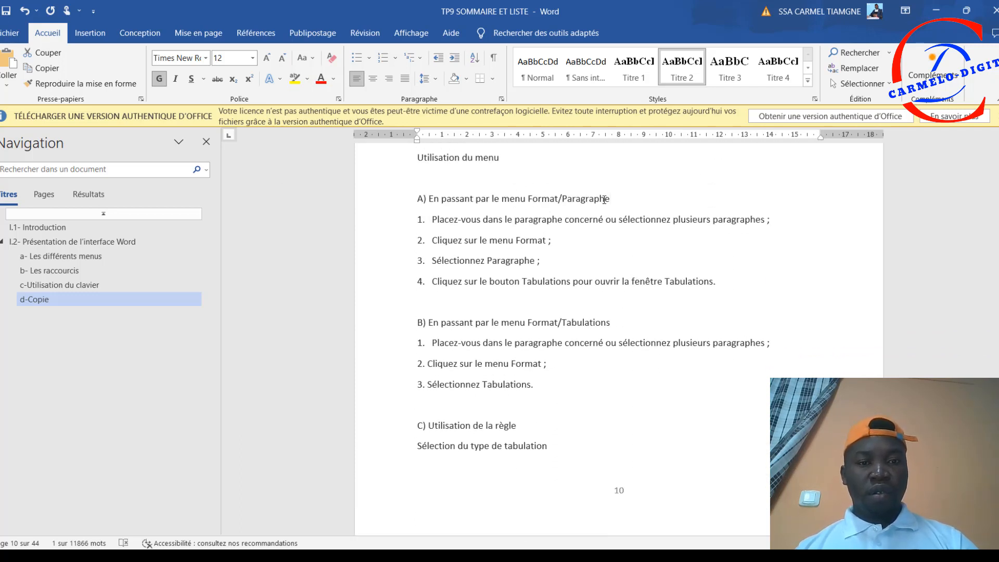
{"action": "left_click_drag", "start_coordinate": [605, 199], "coordinate": [416, 199]}
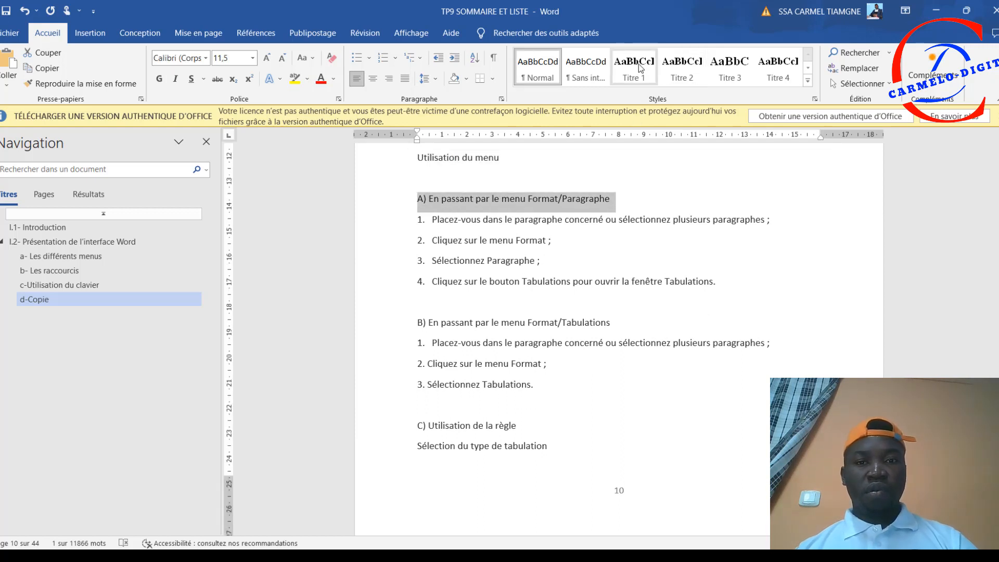
{"action": "left_click", "coordinate": [676, 74]}
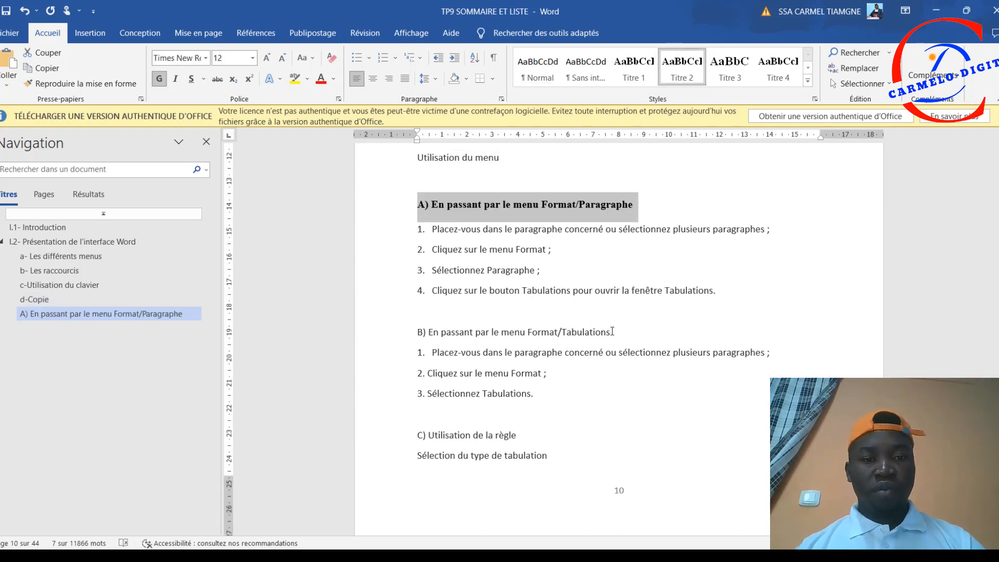
{"action": "left_click_drag", "start_coordinate": [612, 331], "coordinate": [439, 324]}
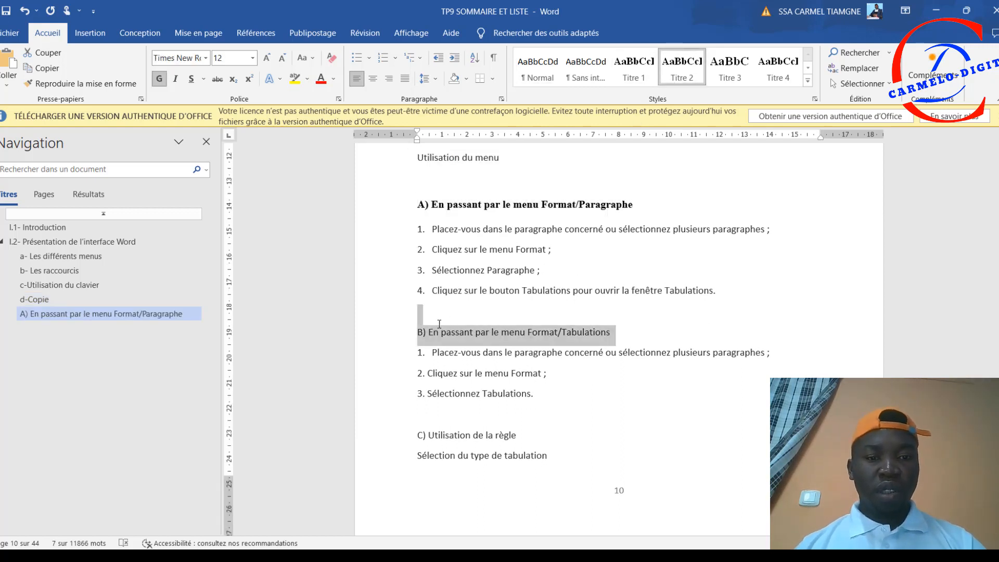
{"action": "left_click", "coordinate": [694, 66]}
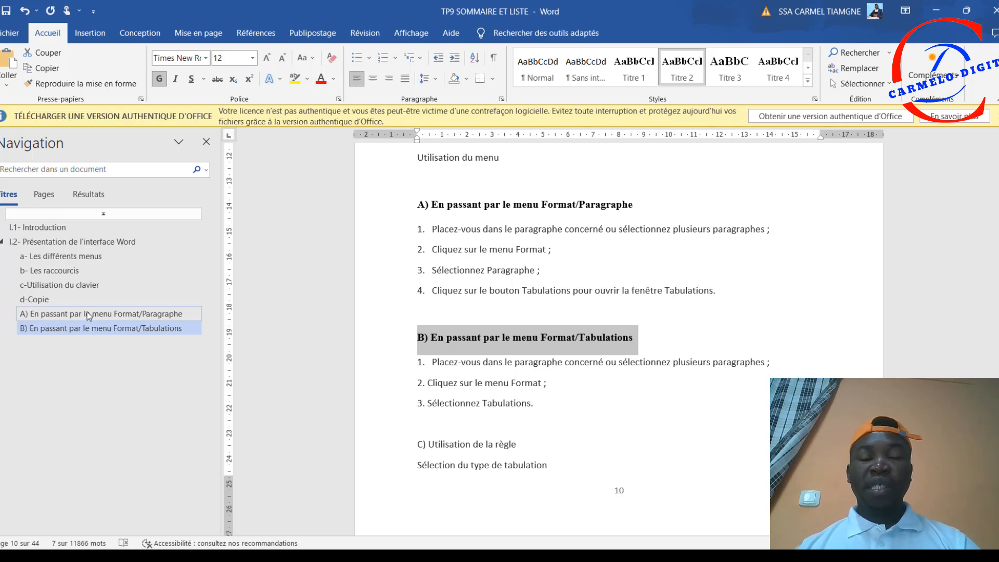
Apply the Titre 2 style to the subheading "b- Bordure de page" on page 12
{"action": "scroll", "coordinate": [482, 430], "scroll_direction": "down", "scroll_amount": 5}
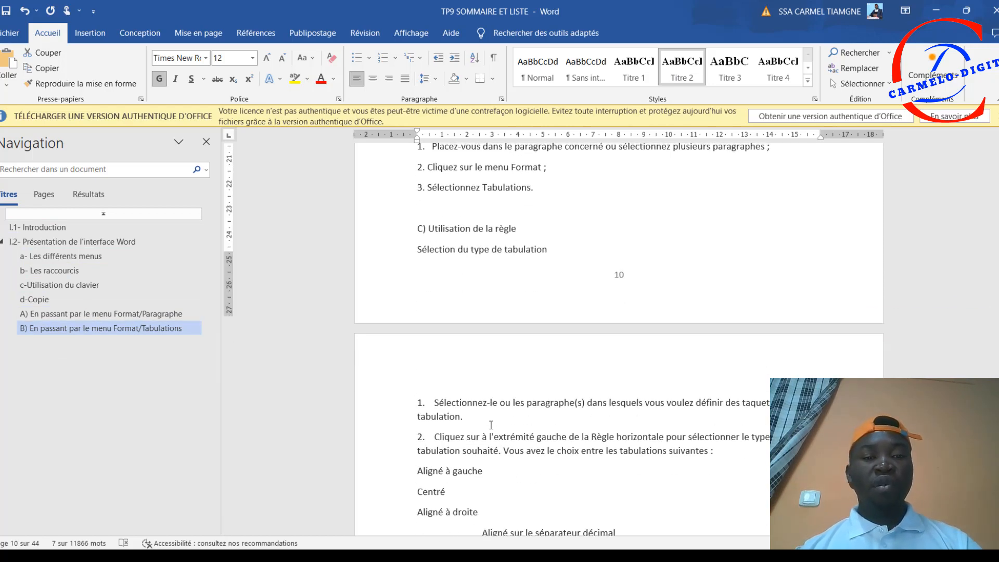
{"action": "scroll", "coordinate": [503, 423], "scroll_direction": "down", "scroll_amount": 5}
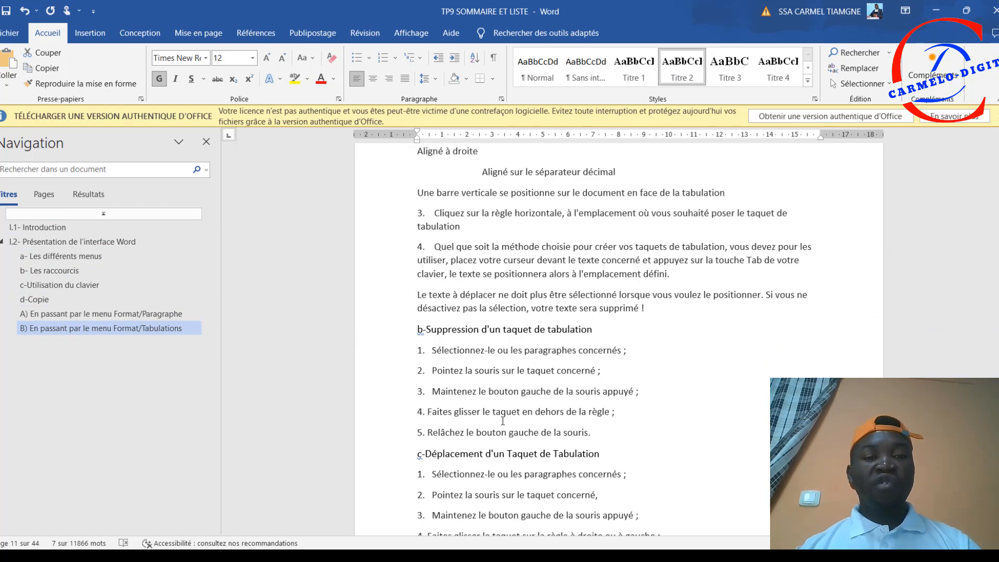
{"action": "scroll", "coordinate": [503, 420], "scroll_direction": "down", "scroll_amount": 10}
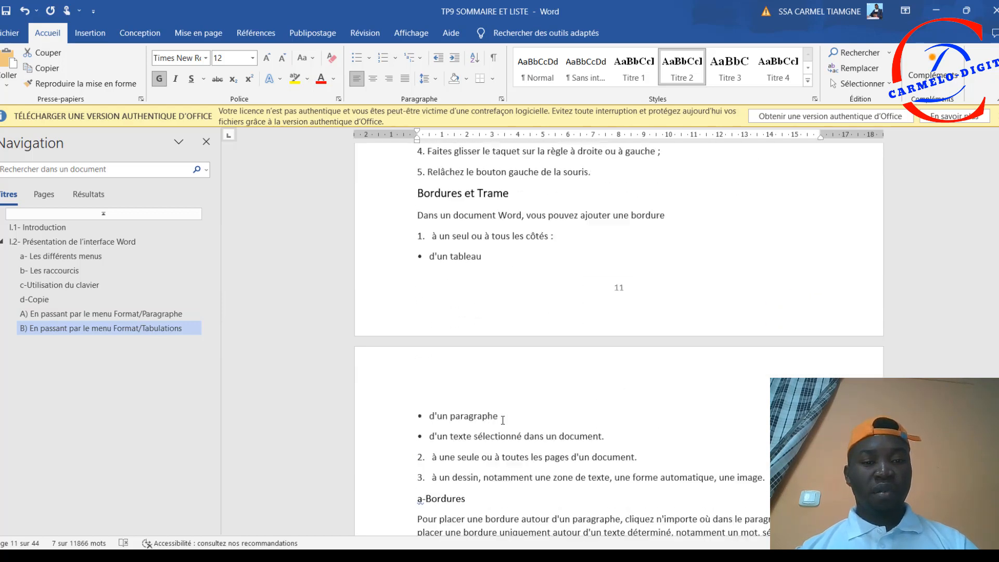
{"action": "scroll", "coordinate": [503, 421], "scroll_direction": "down", "scroll_amount": 3}
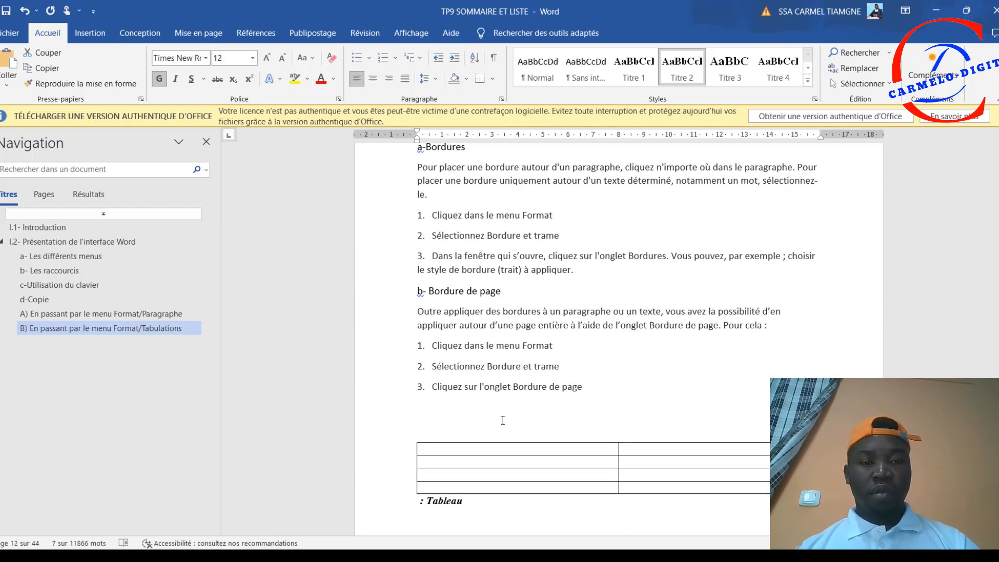
{"action": "left_click_drag", "start_coordinate": [503, 292], "coordinate": [423, 292]}
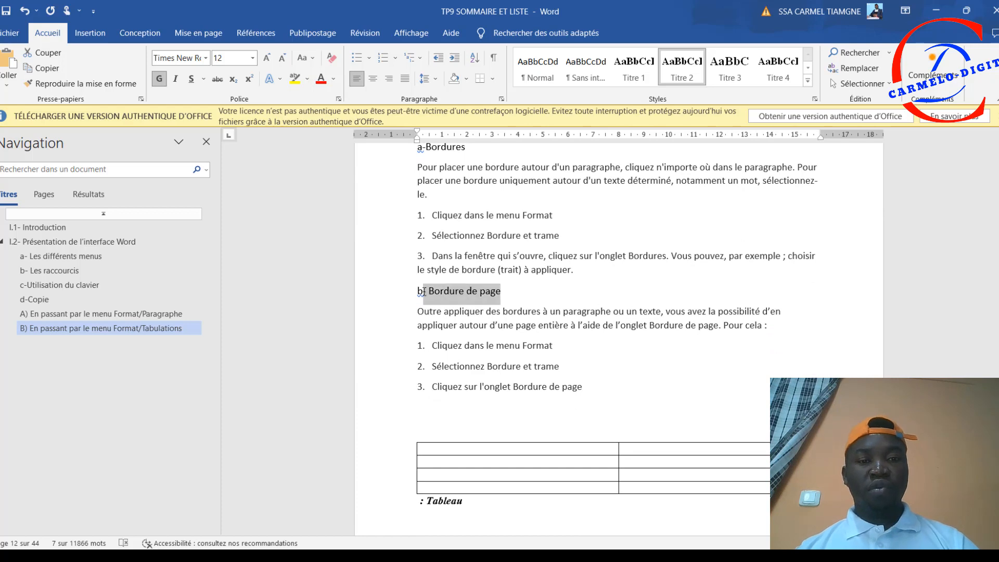
{"action": "left_click", "coordinate": [681, 68]}
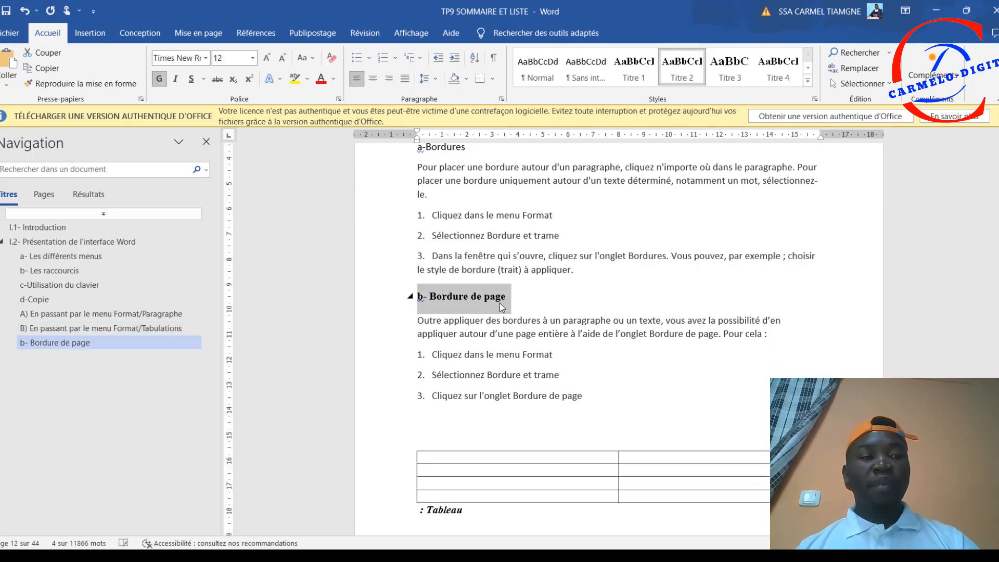
{"action": "scroll", "coordinate": [566, 341], "scroll_direction": "down", "scroll_amount": 4}
{"action": "scroll", "coordinate": [566, 339], "scroll_direction": "up", "scroll_amount": 2}
{"action": "scroll", "coordinate": [567, 339], "scroll_direction": "down", "scroll_amount": 7}
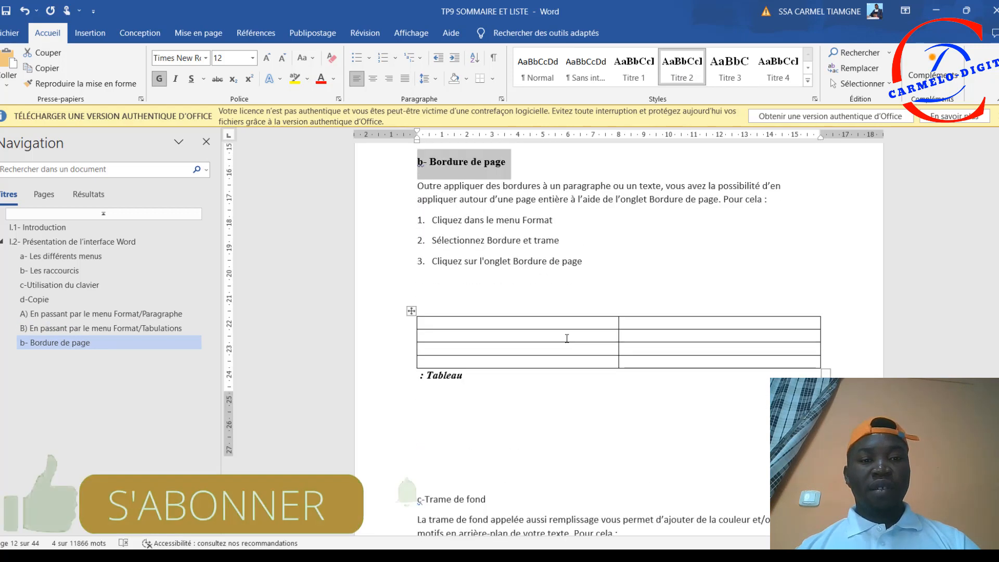
{"action": "scroll", "coordinate": [567, 336], "scroll_direction": "up", "scroll_amount": 3}
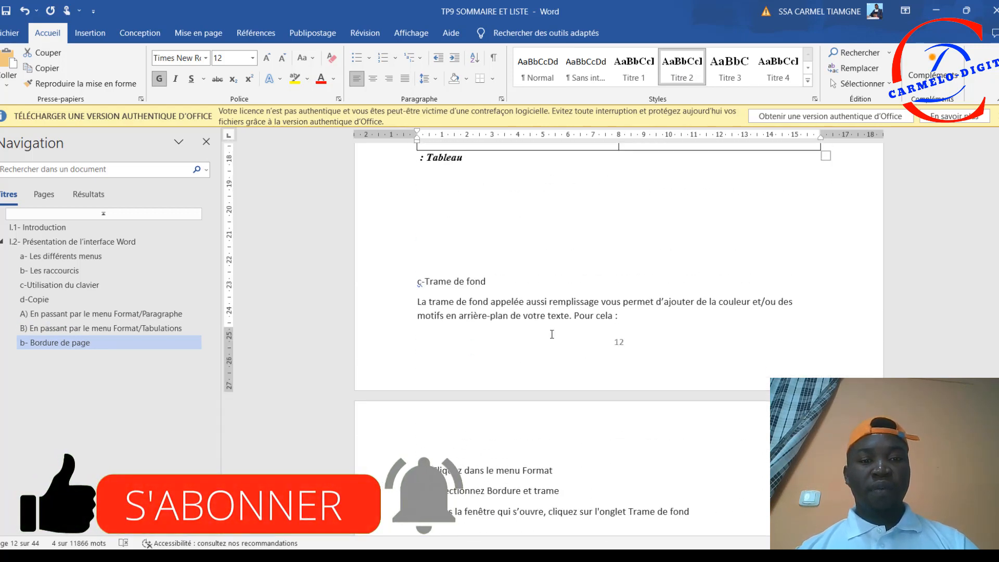
Apply the Titre 2 style to the subheading "c-Trame de fond" on page 12 and delete empty lines above it
{"action": "left_click", "coordinate": [416, 286]}
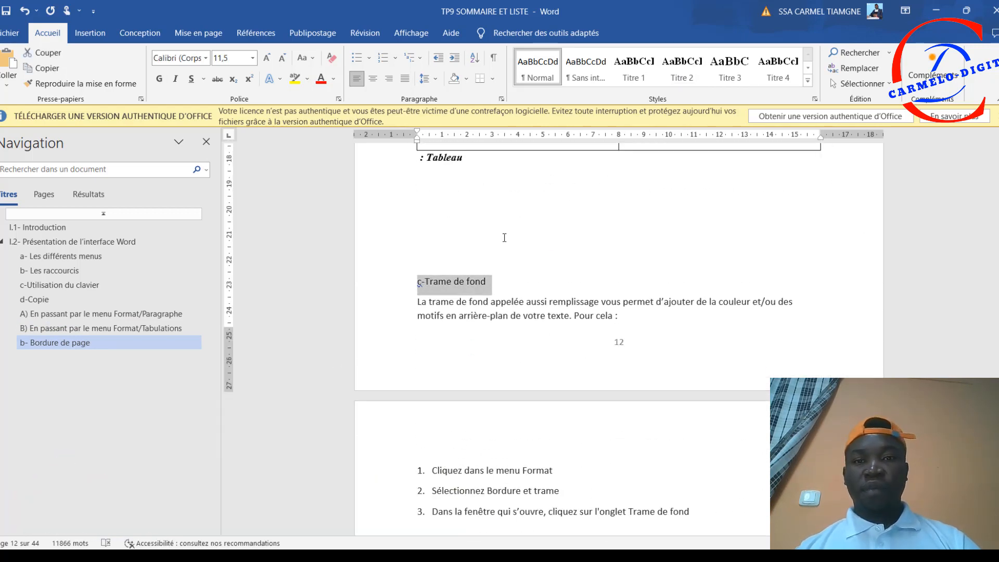
{"action": "left_click", "coordinate": [691, 80]}
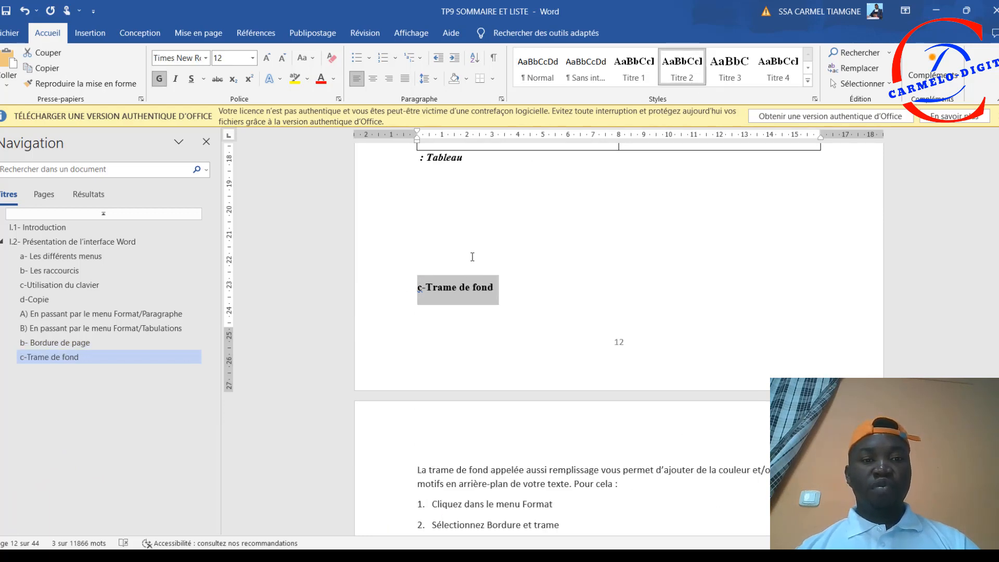
{"action": "left_click", "coordinate": [472, 256]}
{"action": "key", "text": "Delete"}
{"action": "key", "text": "Delete"}
{"action": "key", "text": "Delete"}
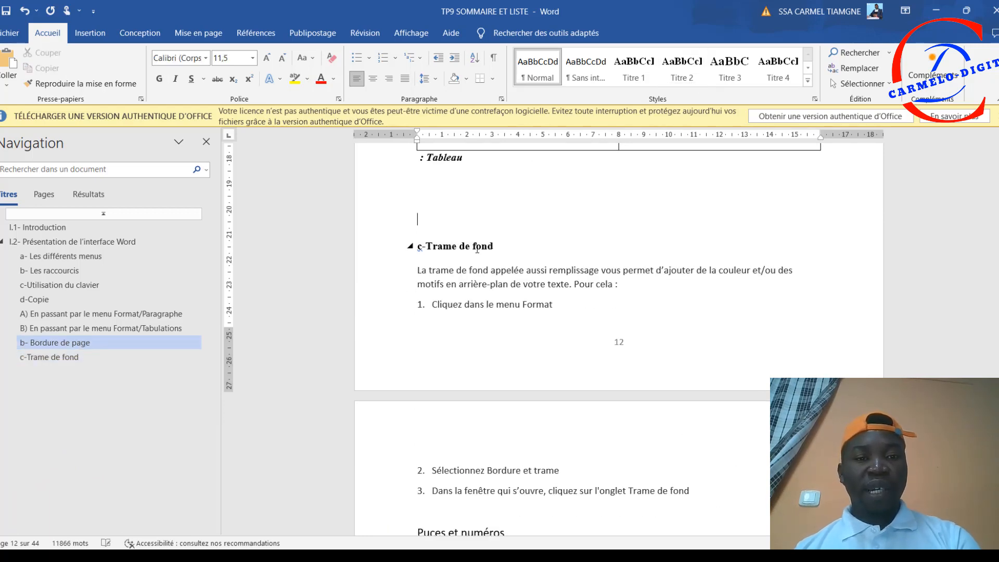
Apply the Titre 2 style to the subheading "b-Largeur des colonnes" on page 20
{"action": "scroll", "coordinate": [488, 252], "scroll_direction": "down", "scroll_amount": 3}
{"action": "scroll", "coordinate": [488, 252], "scroll_direction": "down", "scroll_amount": 10}
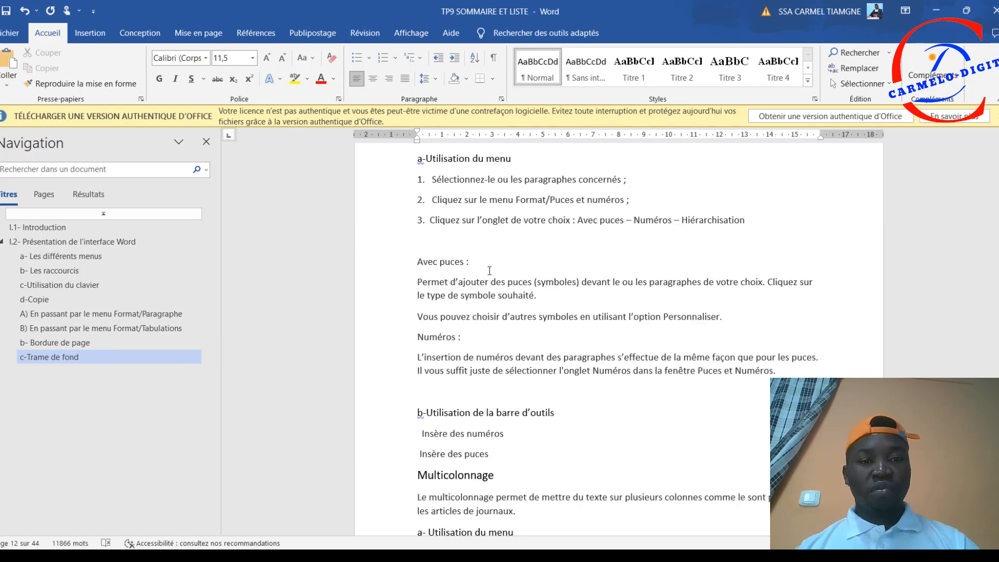
{"action": "scroll", "coordinate": [491, 265], "scroll_direction": "down", "scroll_amount": 10}
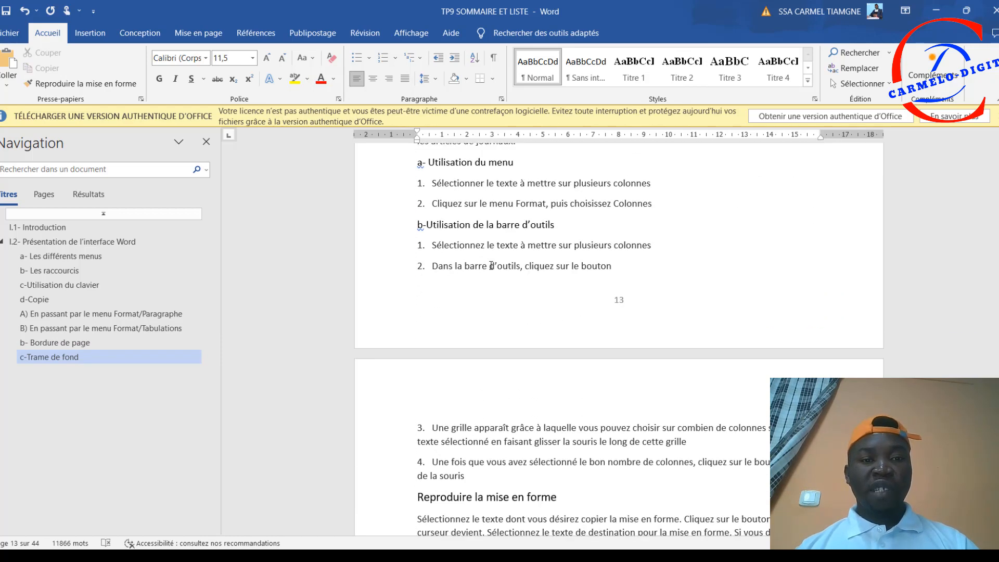
{"action": "scroll", "coordinate": [491, 264], "scroll_direction": "down", "scroll_amount": 12}
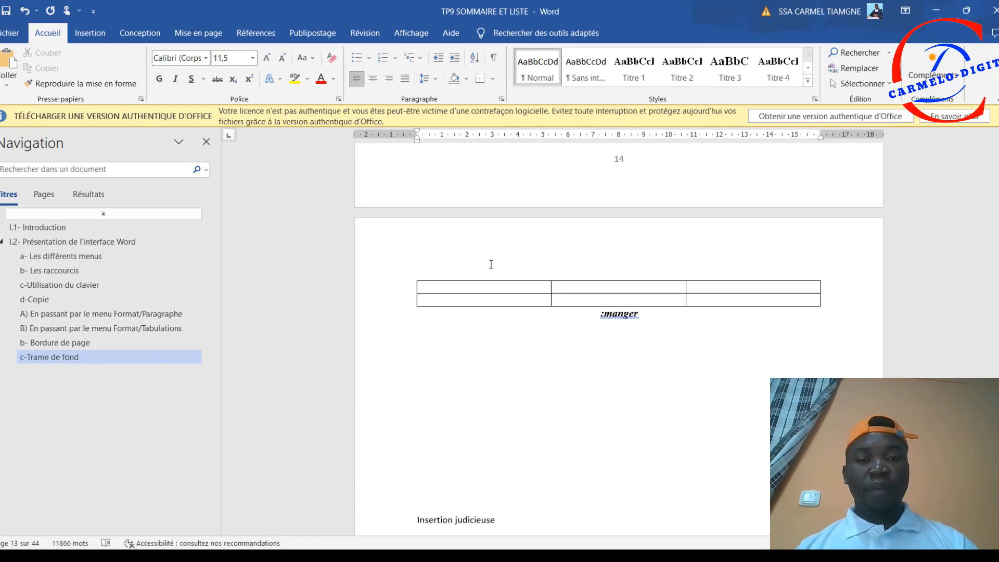
{"action": "scroll", "coordinate": [491, 265], "scroll_direction": "up", "scroll_amount": 6}
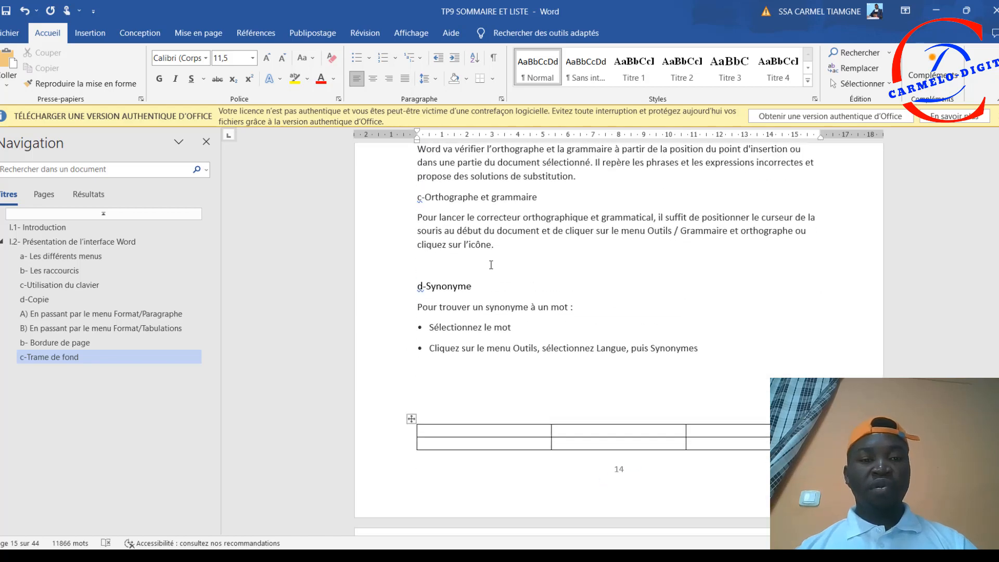
{"action": "scroll", "coordinate": [490, 265], "scroll_direction": "down", "scroll_amount": 12}
{"action": "scroll", "coordinate": [491, 264], "scroll_direction": "down", "scroll_amount": 15}
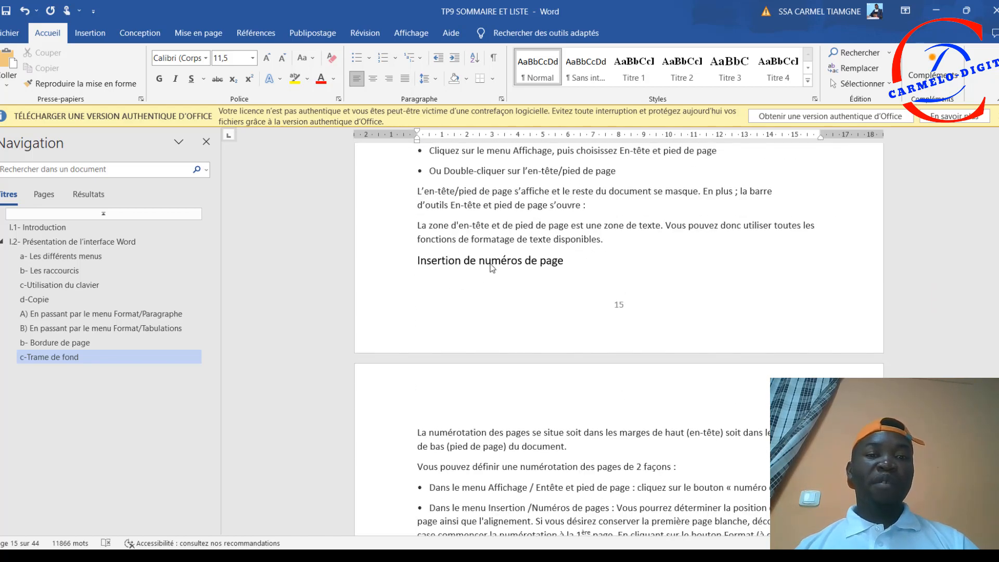
{"action": "scroll", "coordinate": [491, 264], "scroll_direction": "down", "scroll_amount": 15}
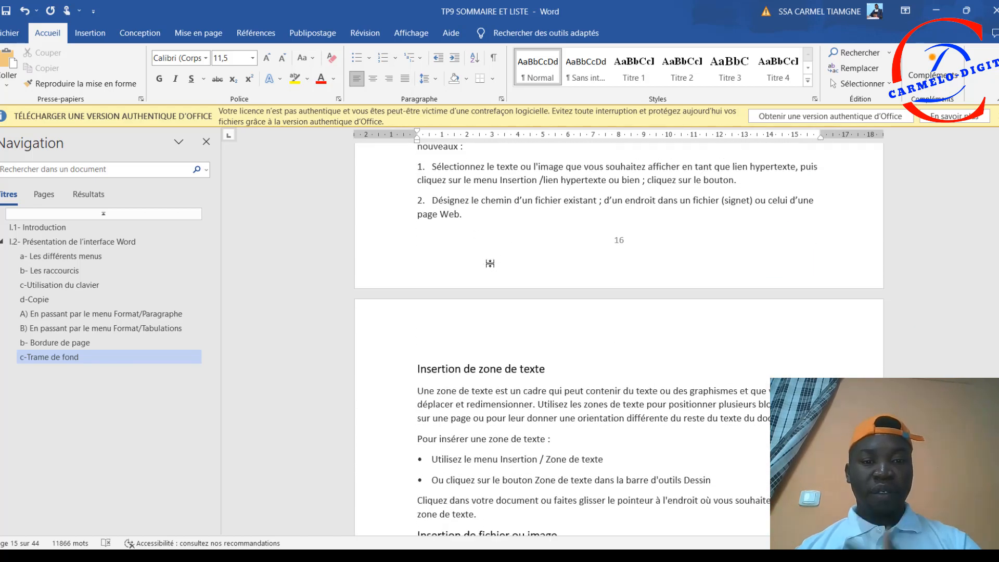
{"action": "scroll", "coordinate": [491, 264], "scroll_direction": "down", "scroll_amount": 15}
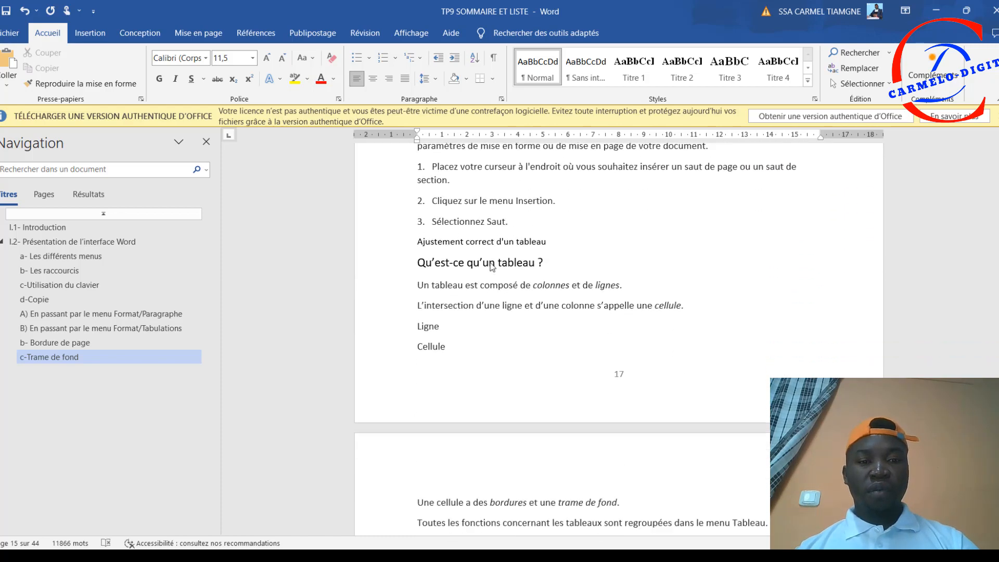
{"action": "left_click", "coordinate": [501, 320]}
{"action": "scroll", "coordinate": [500, 317], "scroll_direction": "down", "scroll_amount": 5}
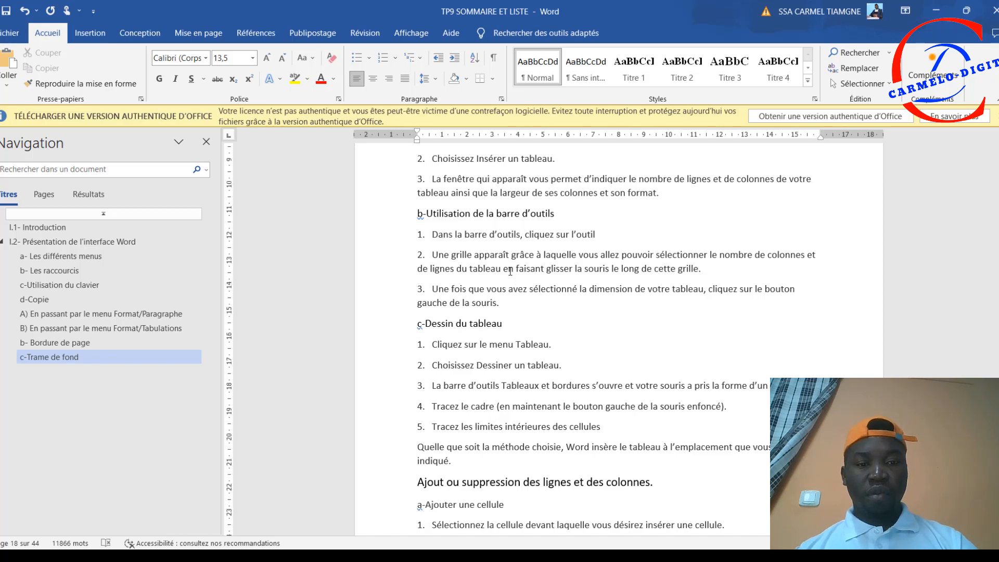
{"action": "scroll", "coordinate": [510, 271], "scroll_direction": "down", "scroll_amount": 1}
{"action": "scroll", "coordinate": [509, 261], "scroll_direction": "down", "scroll_amount": 8}
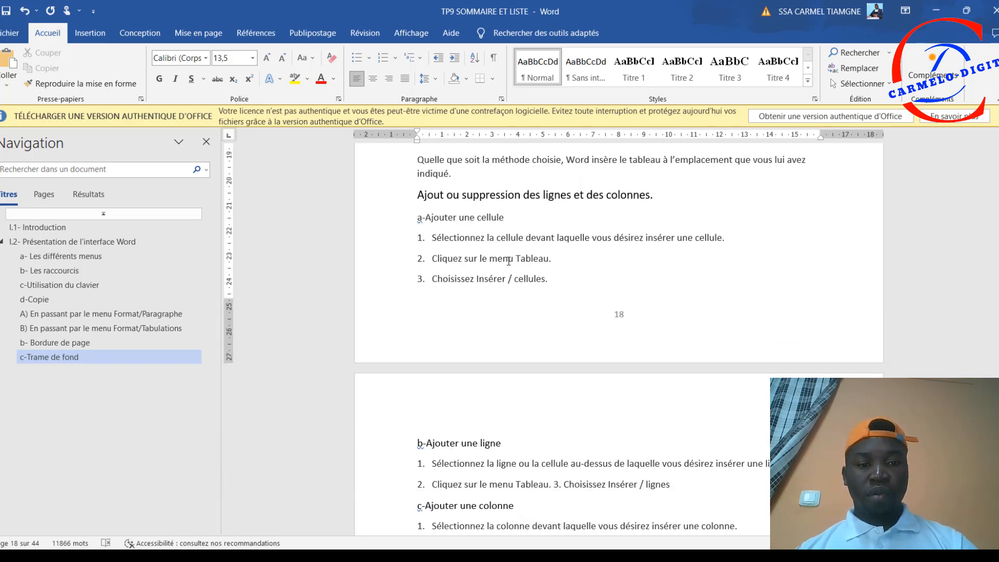
{"action": "scroll", "coordinate": [509, 259], "scroll_direction": "down", "scroll_amount": 1}
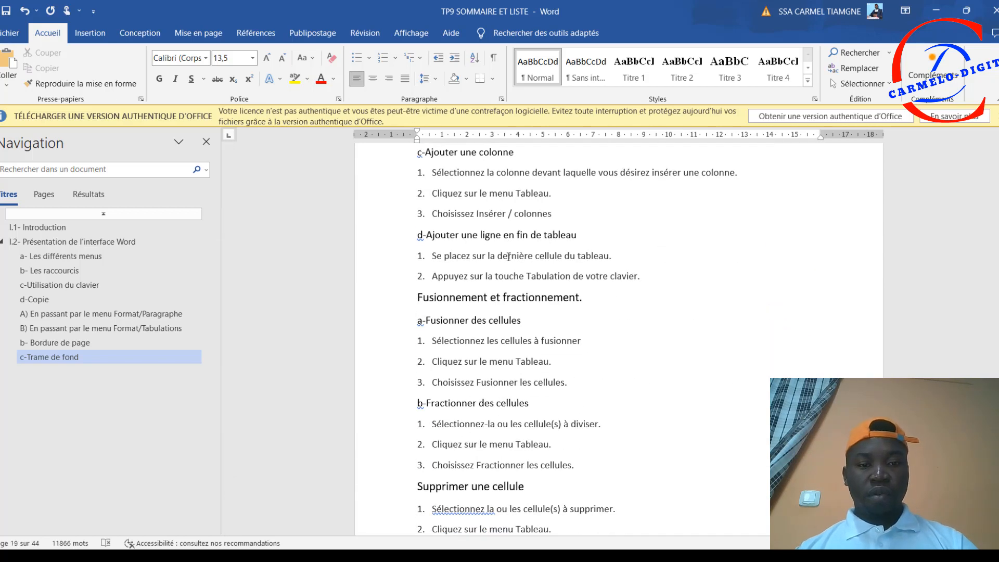
{"action": "scroll", "coordinate": [509, 257], "scroll_direction": "down", "scroll_amount": 4}
{"action": "scroll", "coordinate": [509, 255], "scroll_direction": "down", "scroll_amount": 9}
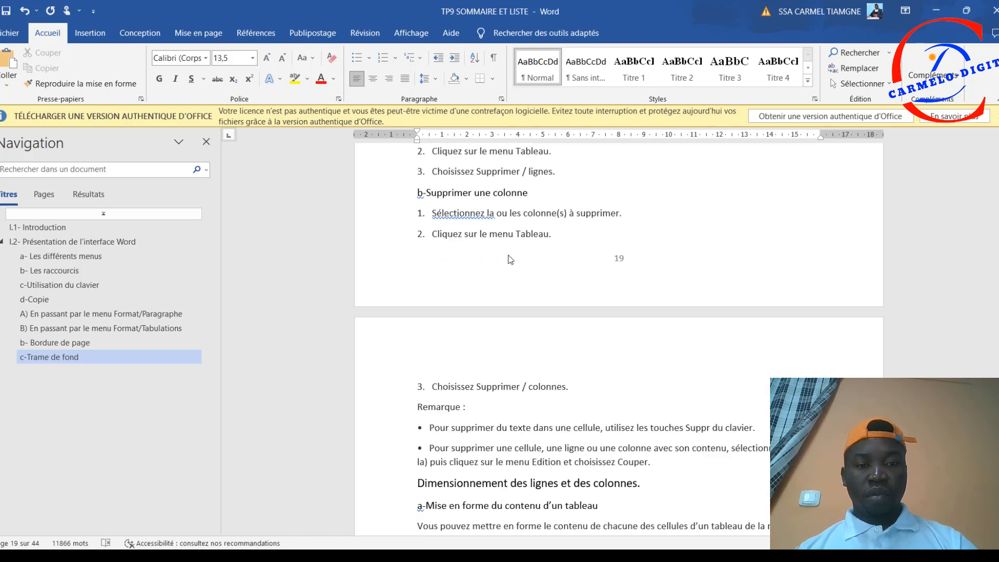
{"action": "scroll", "coordinate": [509, 252], "scroll_direction": "down", "scroll_amount": 4}
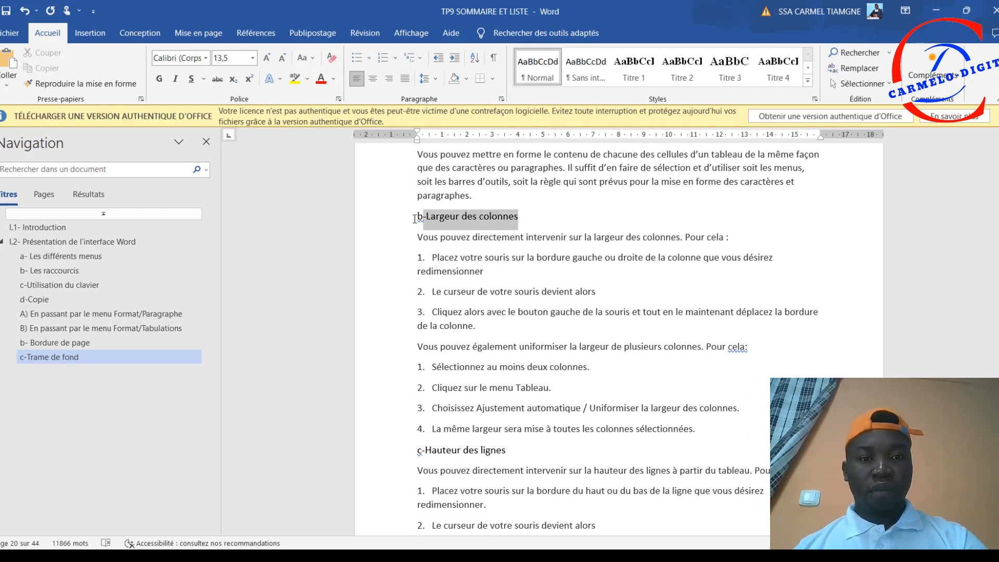
{"action": "left_click_drag", "start_coordinate": [415, 219], "coordinate": [416, 219]}
{"action": "left_click", "coordinate": [676, 69]}
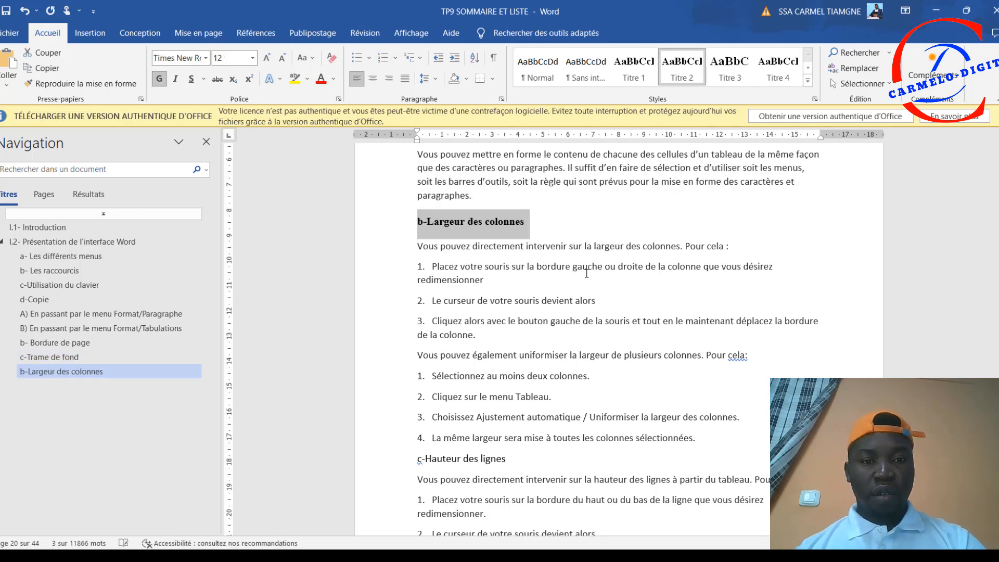
Apply the Titre 1 style to the heading "TP2 # Mise en Forme des Paragraphes" on page 25
{"action": "scroll", "coordinate": [586, 264], "scroll_direction": "down", "scroll_amount": 9}
{"action": "scroll", "coordinate": [586, 264], "scroll_direction": "down", "scroll_amount": 5}
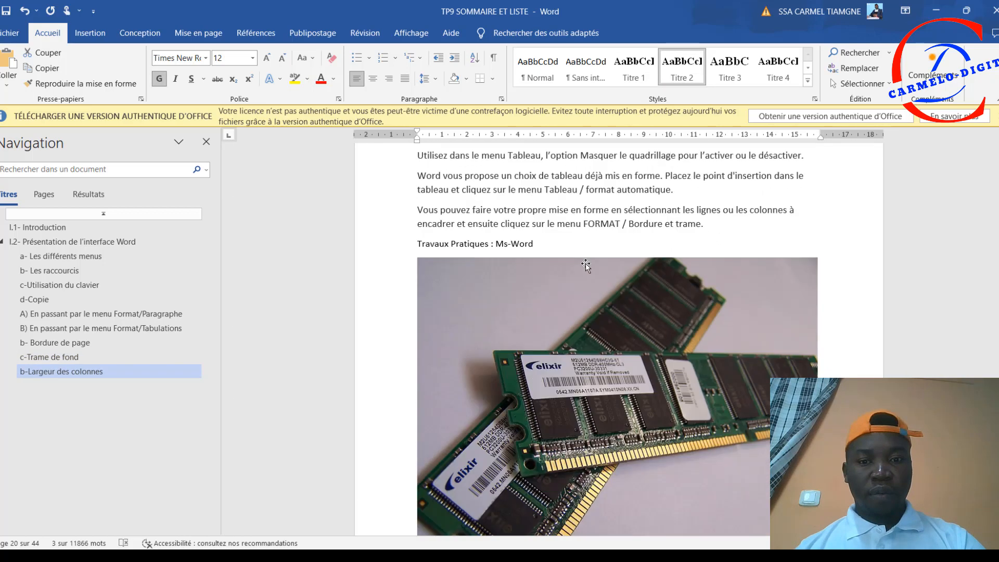
{"action": "scroll", "coordinate": [586, 264], "scroll_direction": "up", "scroll_amount": 3}
{"action": "scroll", "coordinate": [587, 263], "scroll_direction": "down", "scroll_amount": 1}
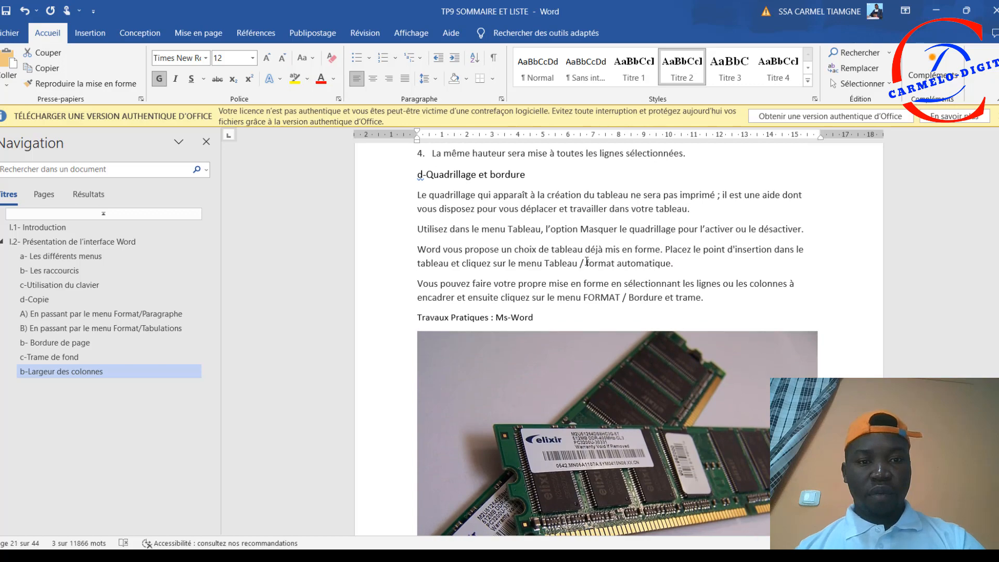
{"action": "scroll", "coordinate": [587, 263], "scroll_direction": "up", "scroll_amount": 2}
{"action": "scroll", "coordinate": [586, 261], "scroll_direction": "down", "scroll_amount": 10}
{"action": "scroll", "coordinate": [586, 260], "scroll_direction": "down", "scroll_amount": 7}
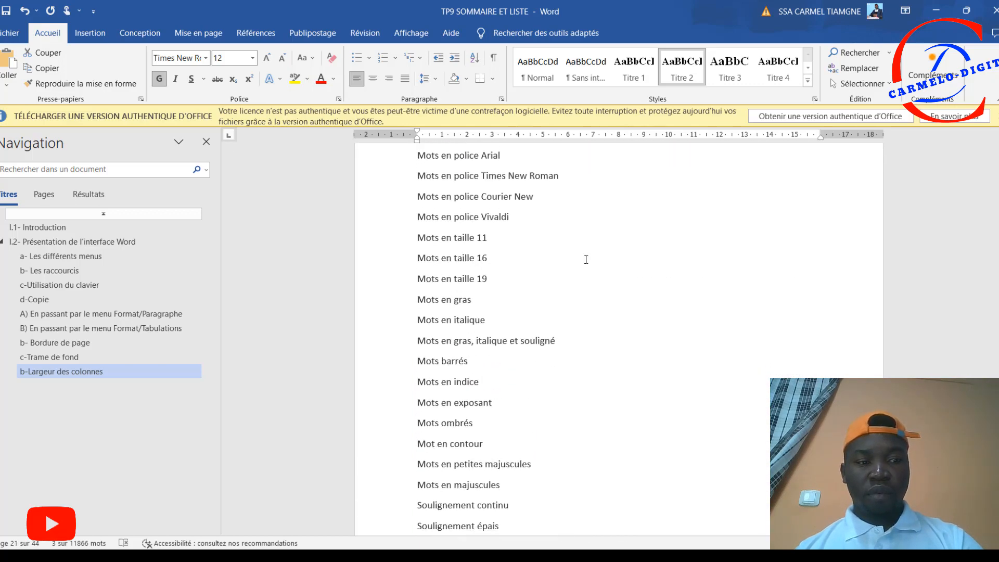
{"action": "scroll", "coordinate": [586, 259], "scroll_direction": "down", "scroll_amount": 20}
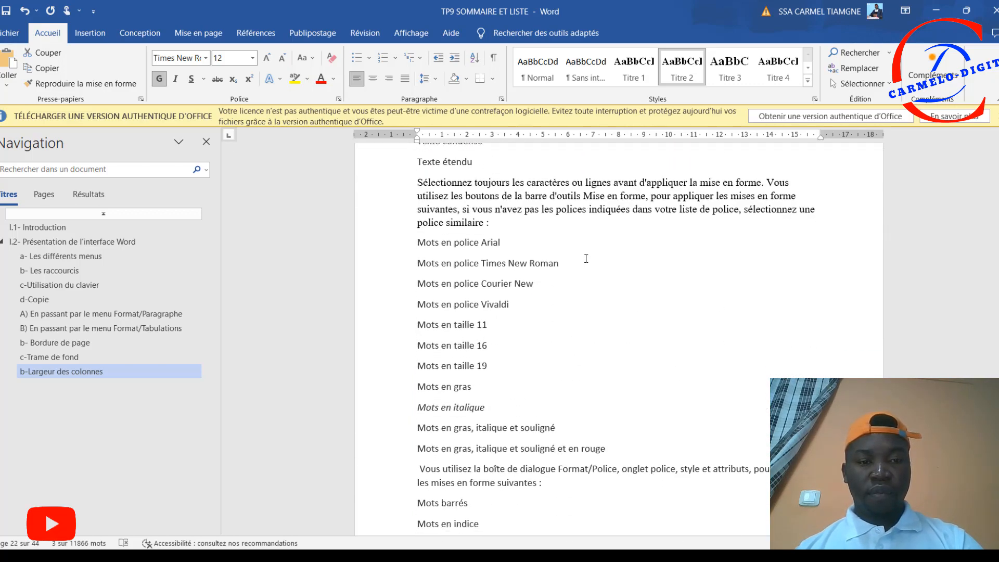
{"action": "scroll", "coordinate": [586, 259], "scroll_direction": "down", "scroll_amount": 15}
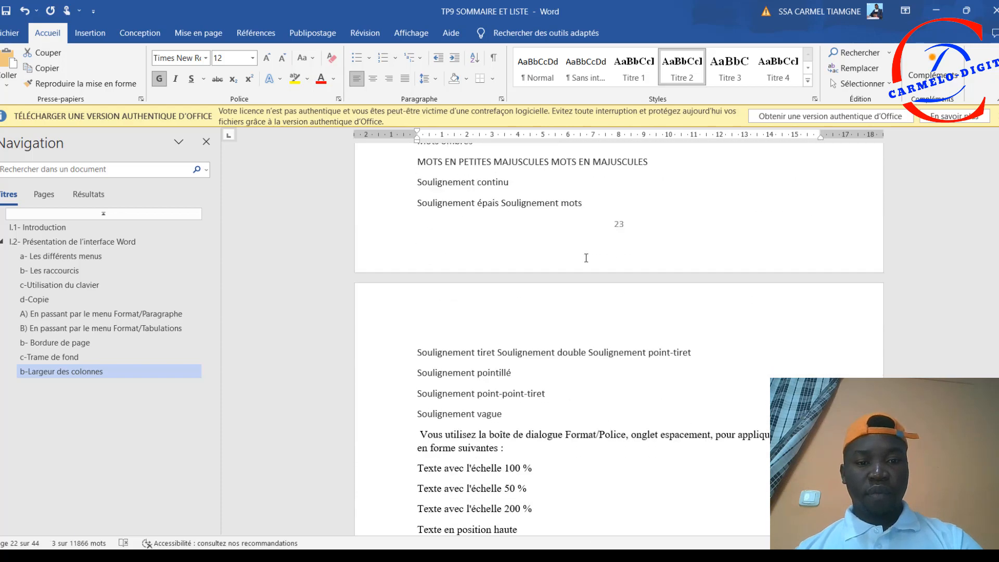
{"action": "scroll", "coordinate": [587, 258], "scroll_direction": "down", "scroll_amount": 12}
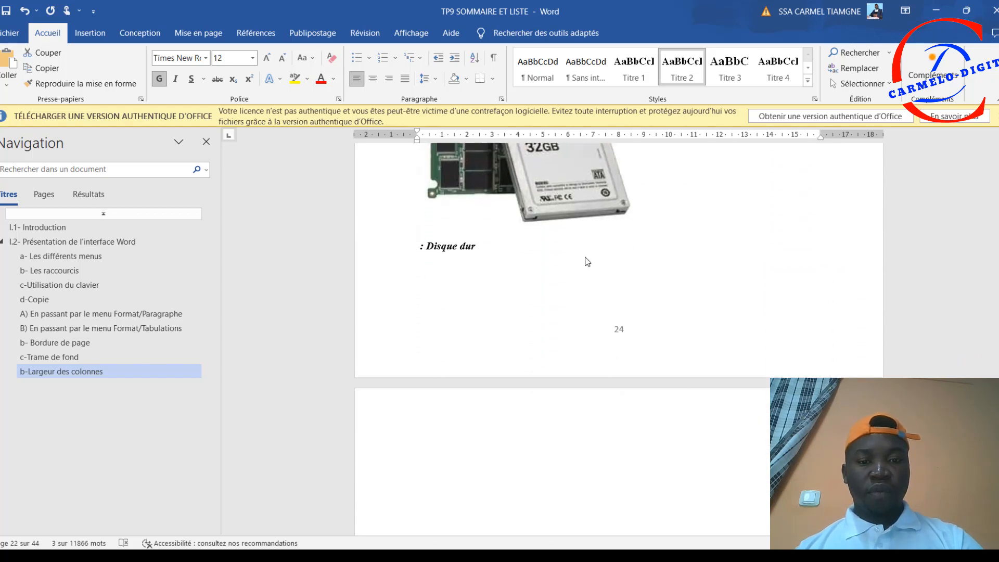
{"action": "scroll", "coordinate": [587, 259], "scroll_direction": "down", "scroll_amount": 3}
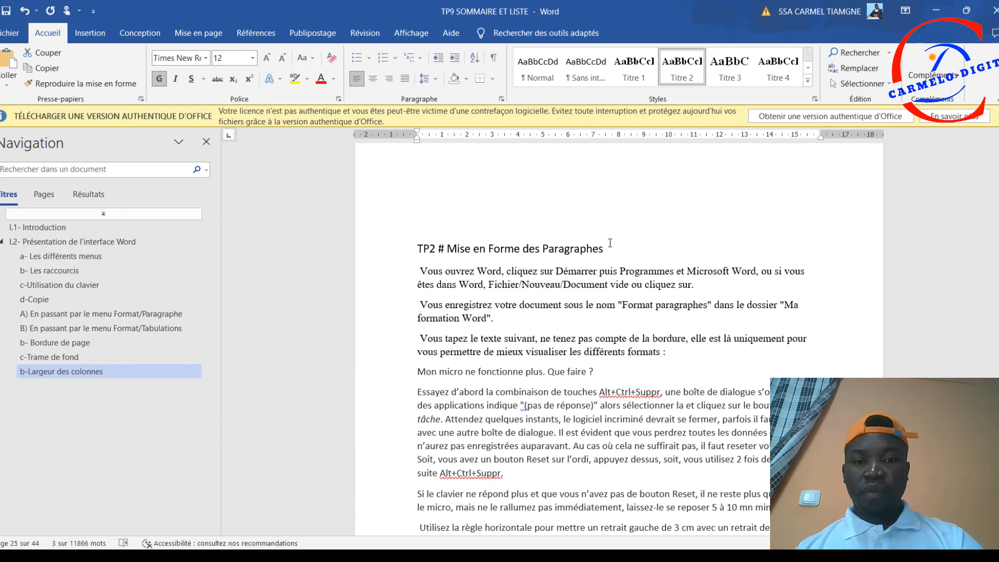
{"action": "left_click_drag", "start_coordinate": [582, 255], "coordinate": [435, 261]}
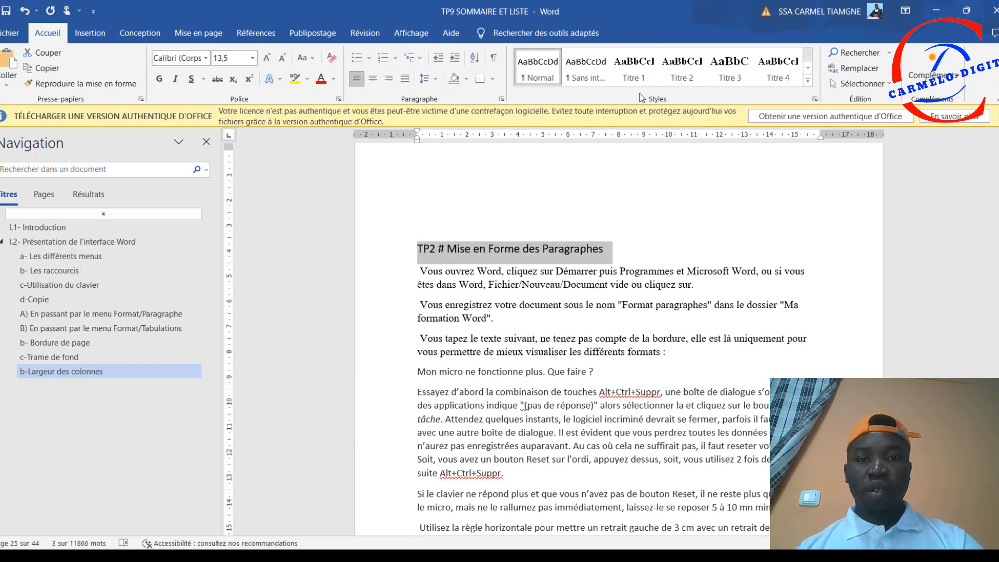
{"action": "left_click", "coordinate": [636, 73]}
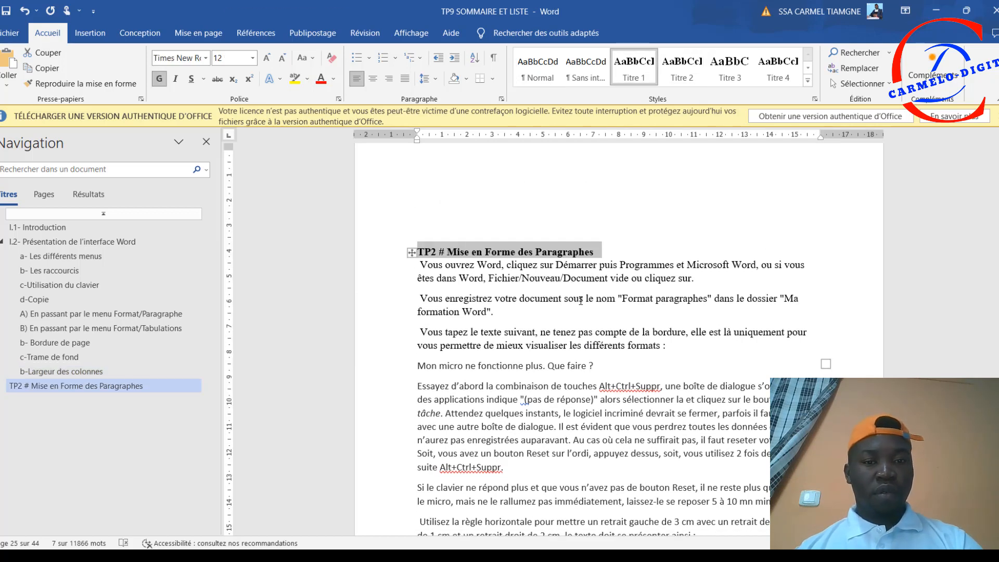
{"action": "left_click", "coordinate": [581, 300]}
Apply the Titre 1 style to the heading "TP3 # Tabulation" on page 27
{"action": "scroll", "coordinate": [581, 297], "scroll_direction": "down", "scroll_amount": 10}
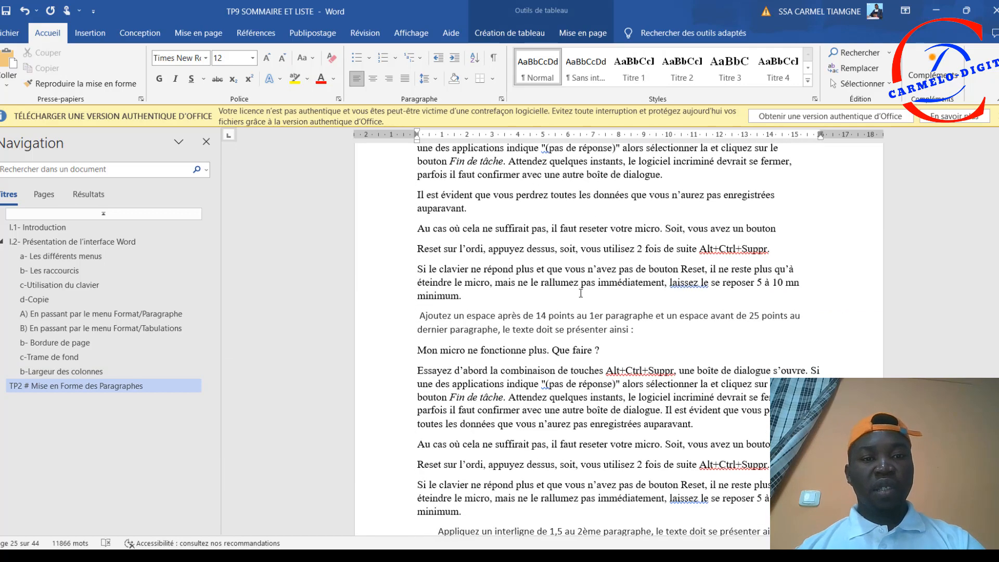
{"action": "scroll", "coordinate": [581, 293], "scroll_direction": "down", "scroll_amount": 12}
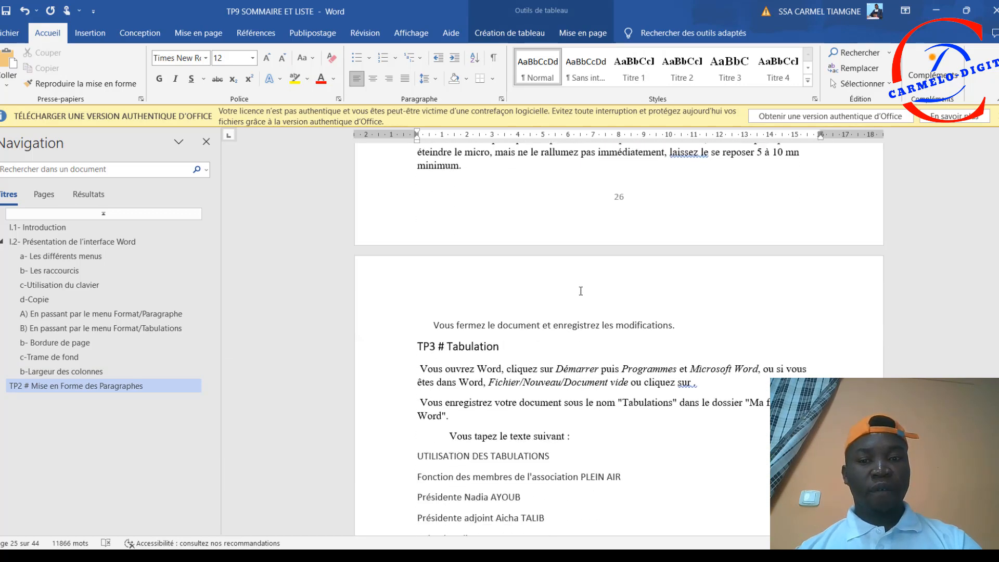
{"action": "scroll", "coordinate": [581, 291], "scroll_direction": "down", "scroll_amount": 7}
{"action": "scroll", "coordinate": [482, 232], "scroll_direction": "up", "scroll_amount": 3}
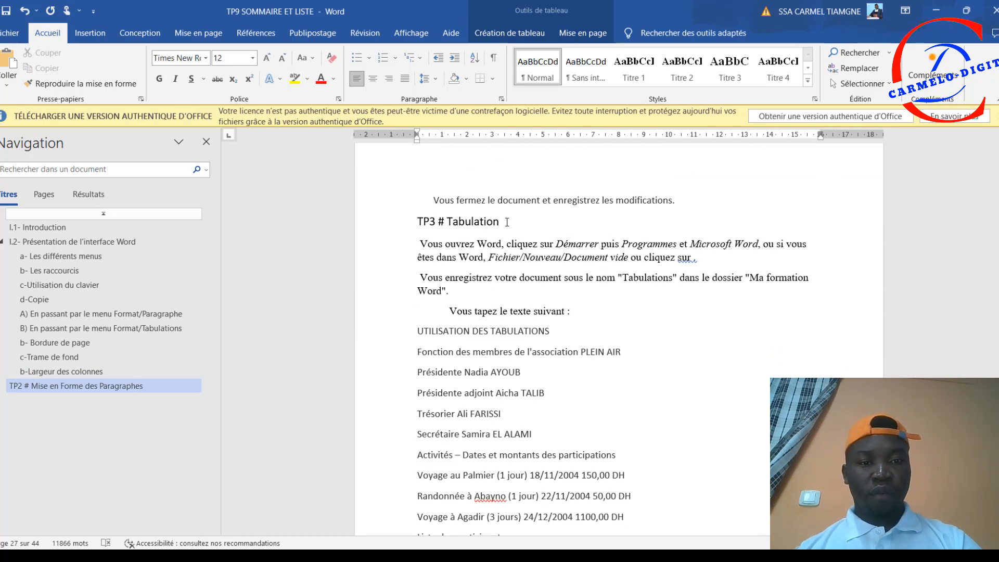
{"action": "left_click", "coordinate": [634, 67]}
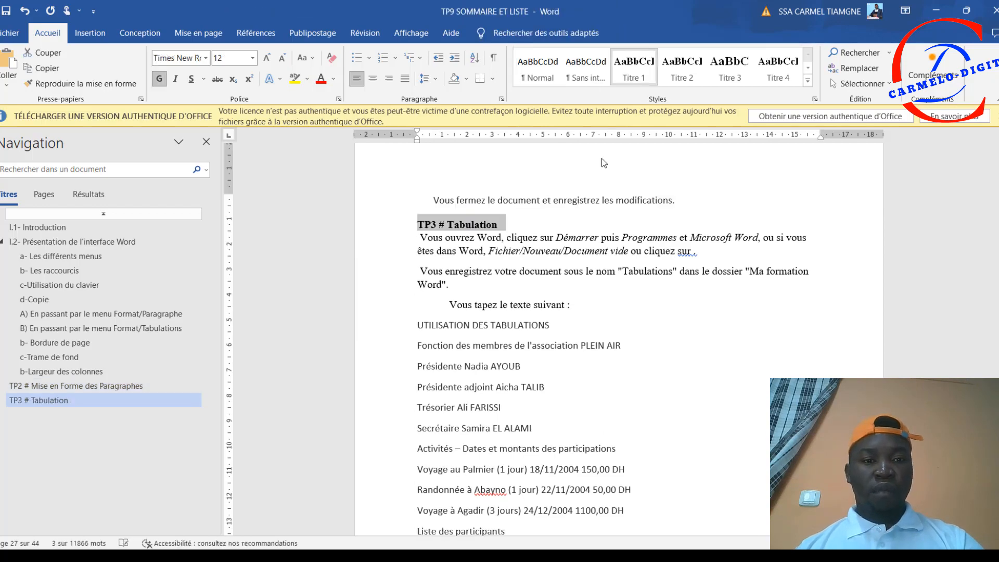
{"action": "left_click", "coordinate": [562, 269]}
Look through pages 27 to 33 of the document for further headings that still need a heading style
{"action": "scroll", "coordinate": [562, 269], "scroll_direction": "down", "scroll_amount": 20}
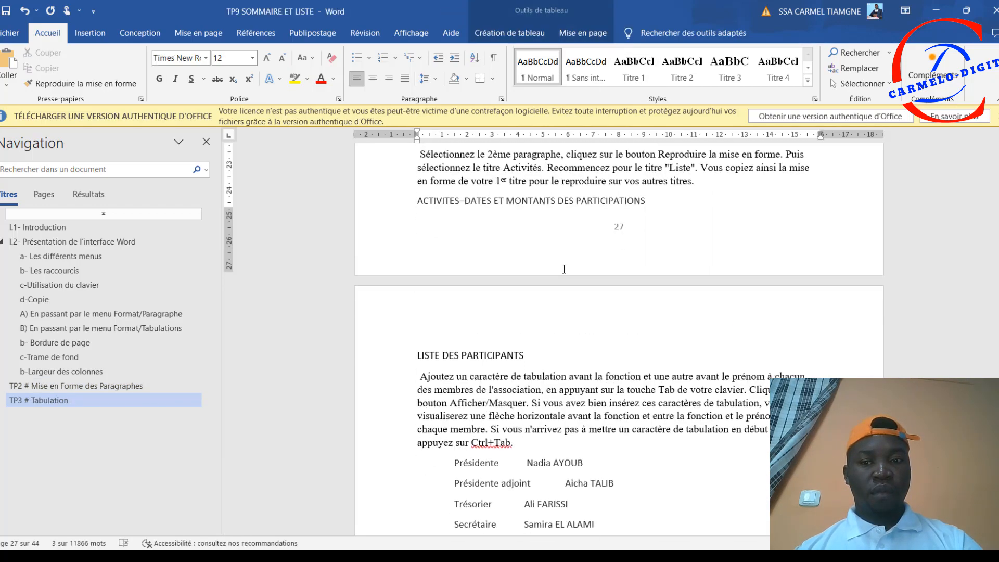
{"action": "scroll", "coordinate": [564, 267], "scroll_direction": "up", "scroll_amount": 3}
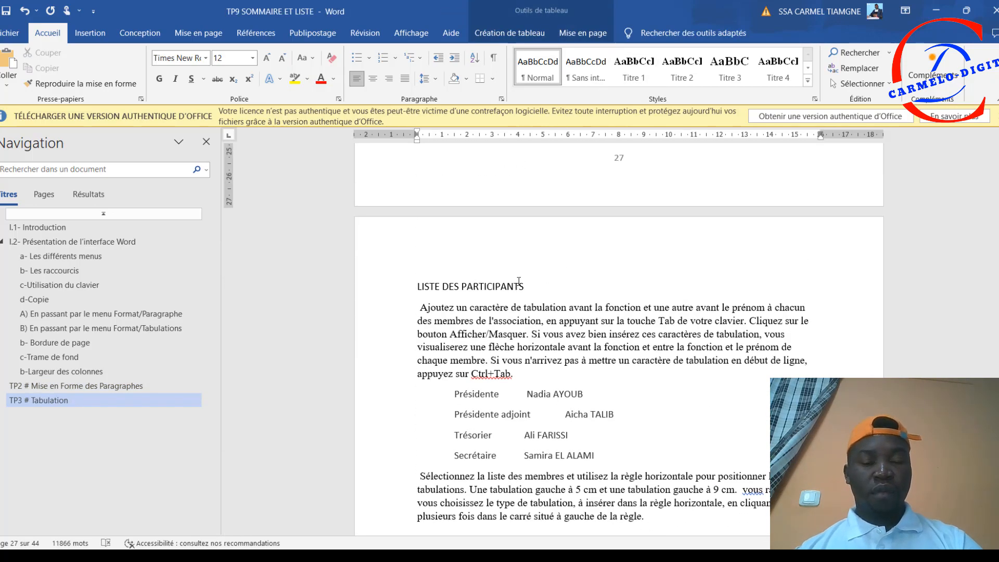
{"action": "scroll", "coordinate": [519, 281], "scroll_direction": "down", "scroll_amount": 2}
{"action": "left_click", "coordinate": [503, 224]}
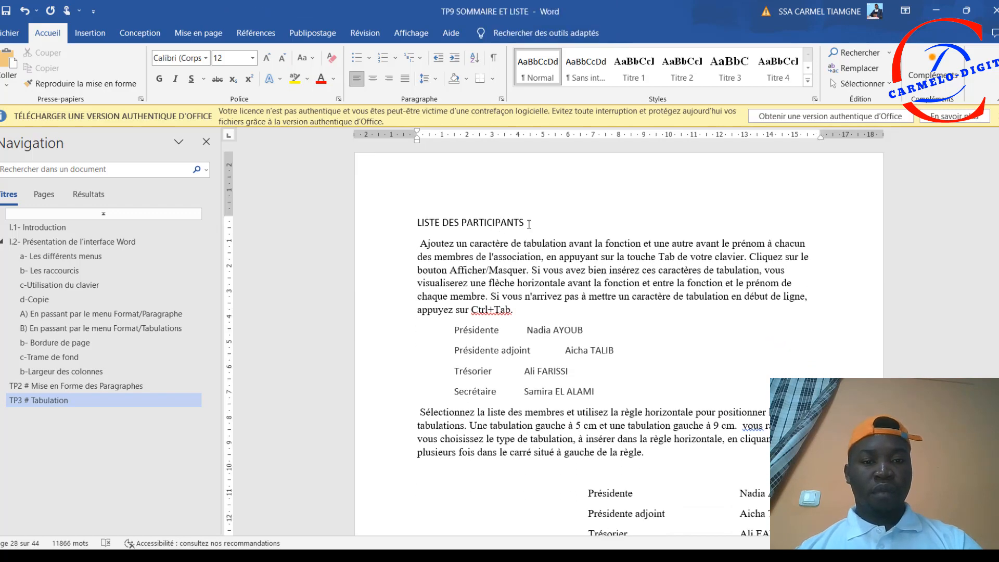
{"action": "scroll", "coordinate": [529, 224], "scroll_direction": "down", "scroll_amount": 20}
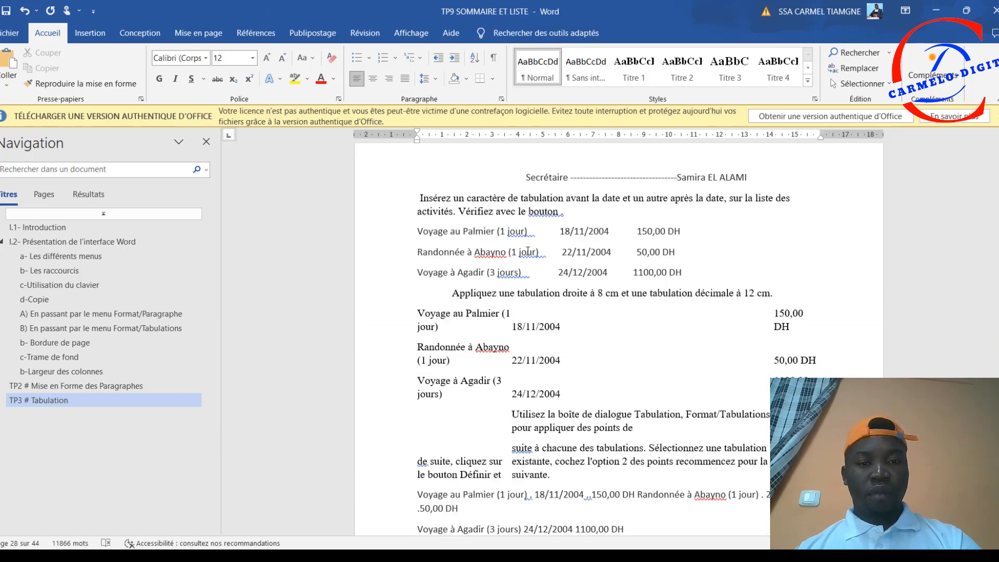
{"action": "scroll", "coordinate": [528, 251], "scroll_direction": "down", "scroll_amount": 20}
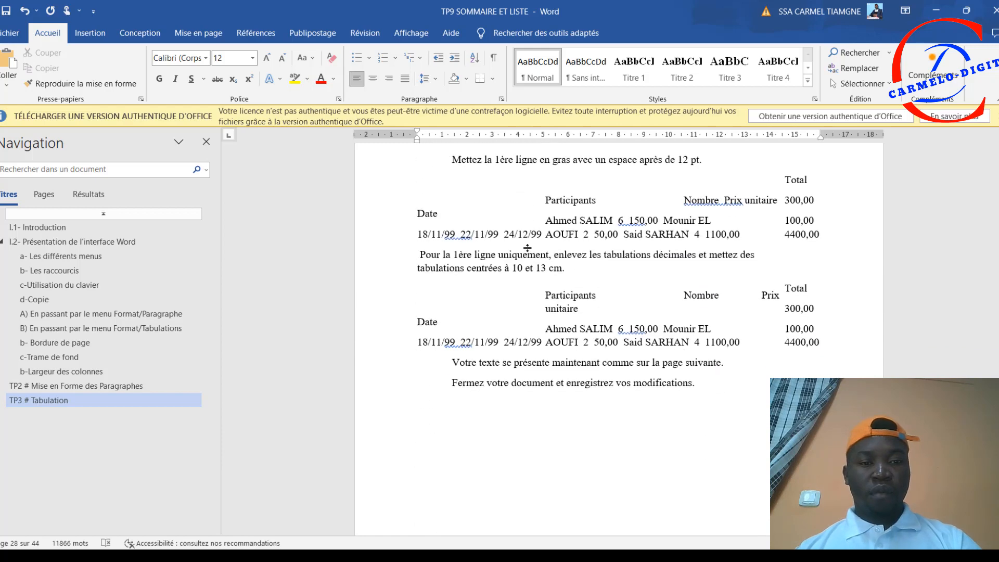
{"action": "scroll", "coordinate": [528, 248], "scroll_direction": "down", "scroll_amount": 20}
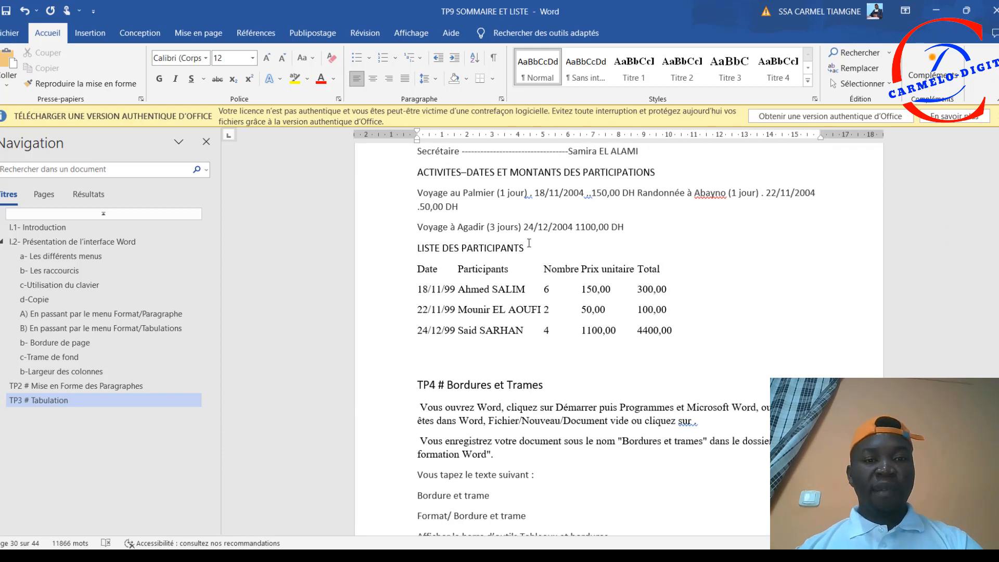
{"action": "scroll", "coordinate": [529, 243], "scroll_direction": "down", "scroll_amount": 15}
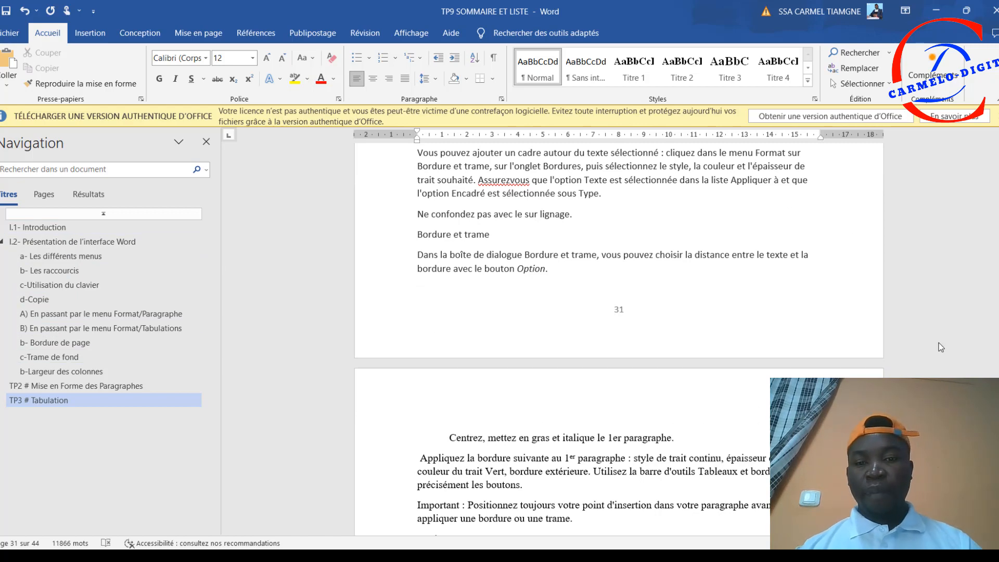
{"action": "scroll", "coordinate": [646, 330], "scroll_direction": "down", "scroll_amount": 18}
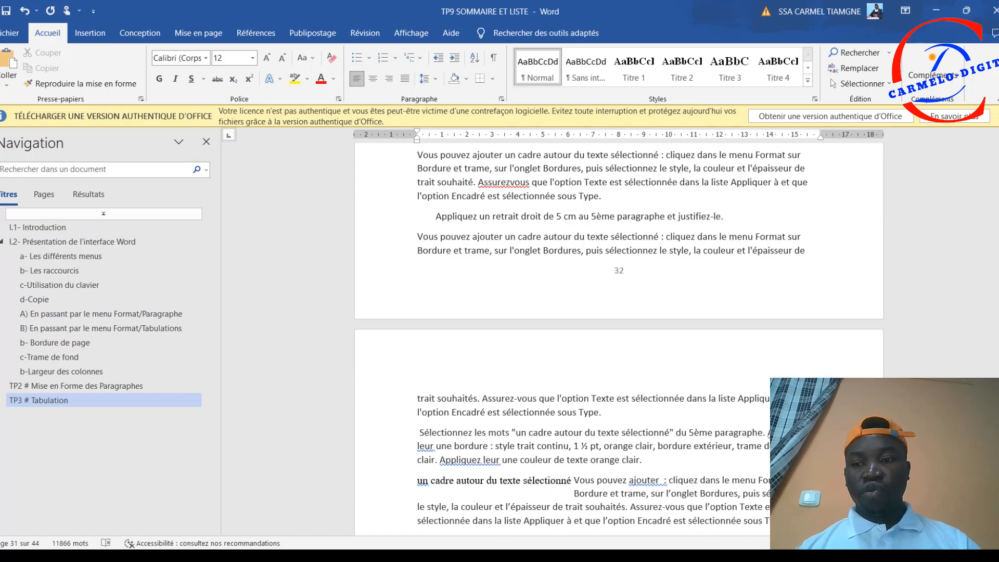
Enter the title "Table des matières" on the blank first page, correcting its spelling to include the accent
{"action": "left_click_drag", "start_coordinate": [996, 415], "coordinate": [996, 120]}
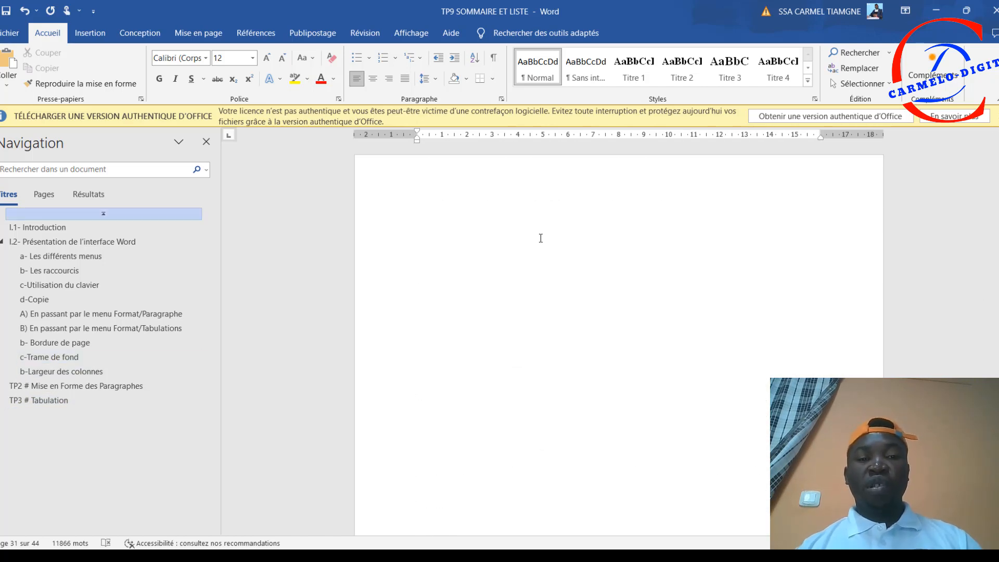
{"action": "left_click", "coordinate": [510, 241]}
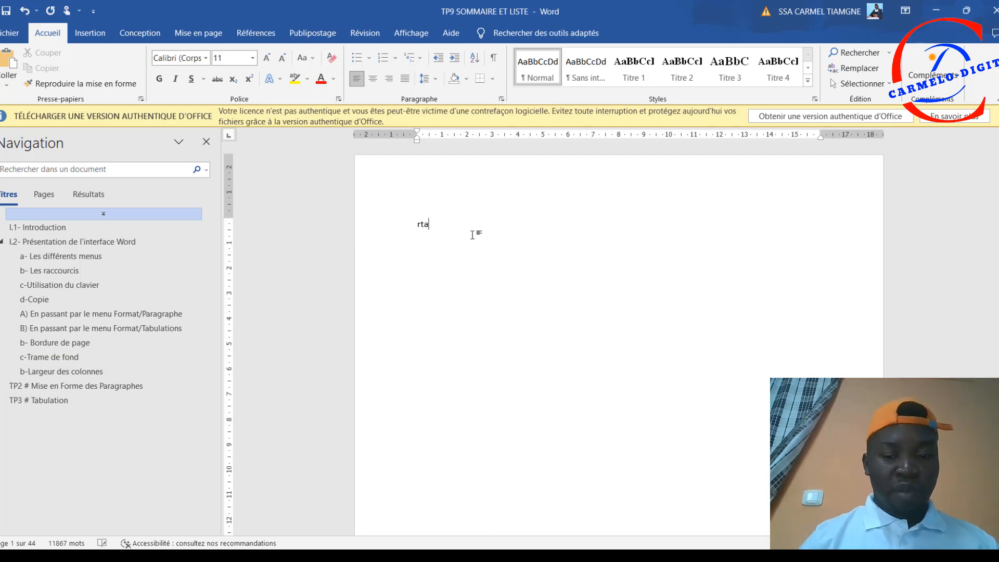
{"action": "type", "text": "tab"}
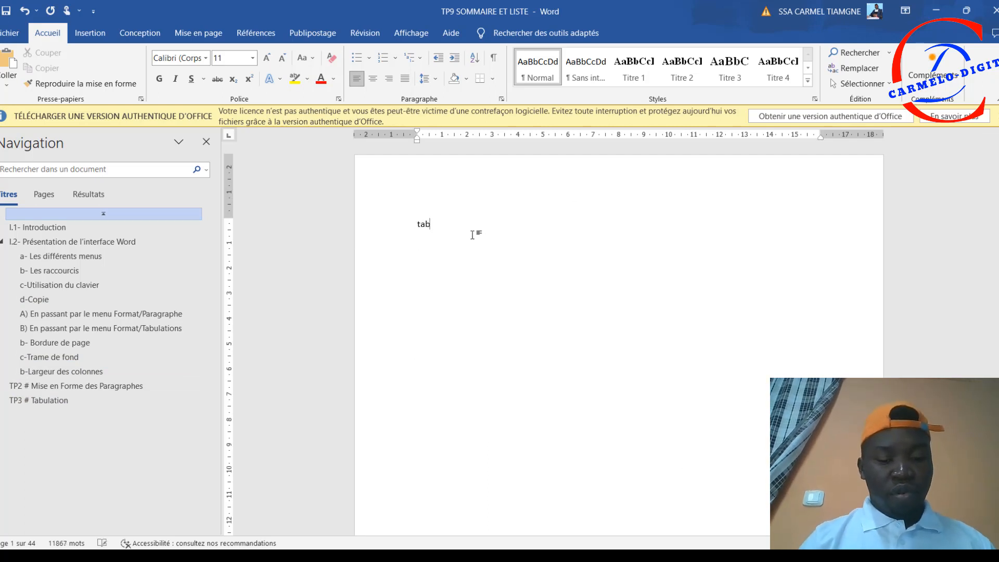
{"action": "type", "text": "le de"}
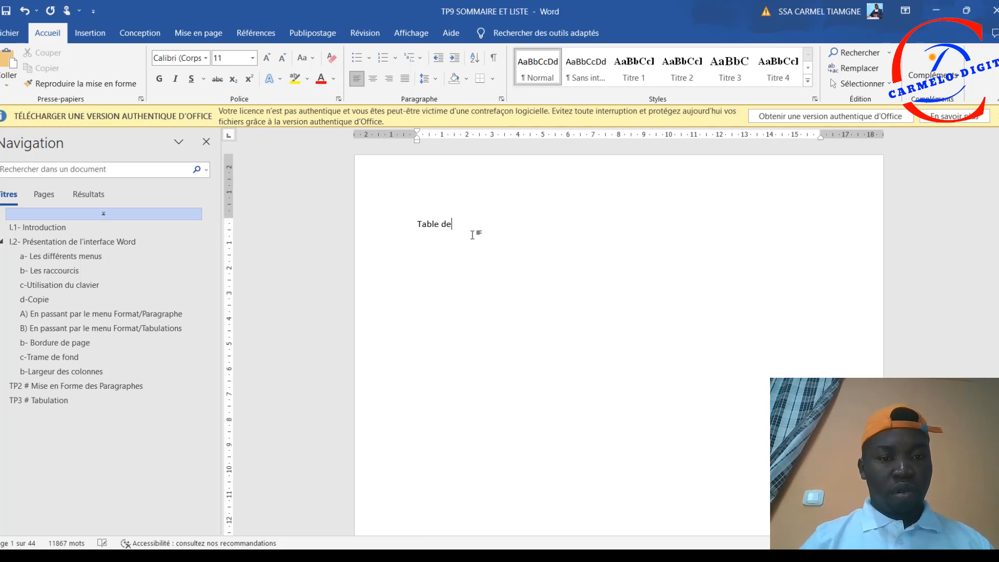
{"action": "type", "text": "s mat"}
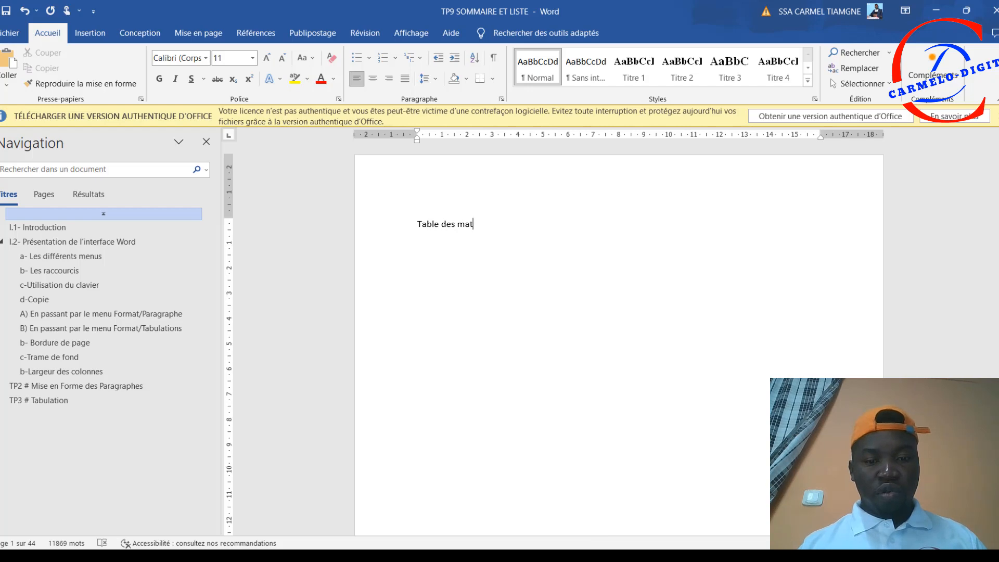
{"action": "key", "text": "ctrl+super+o"}
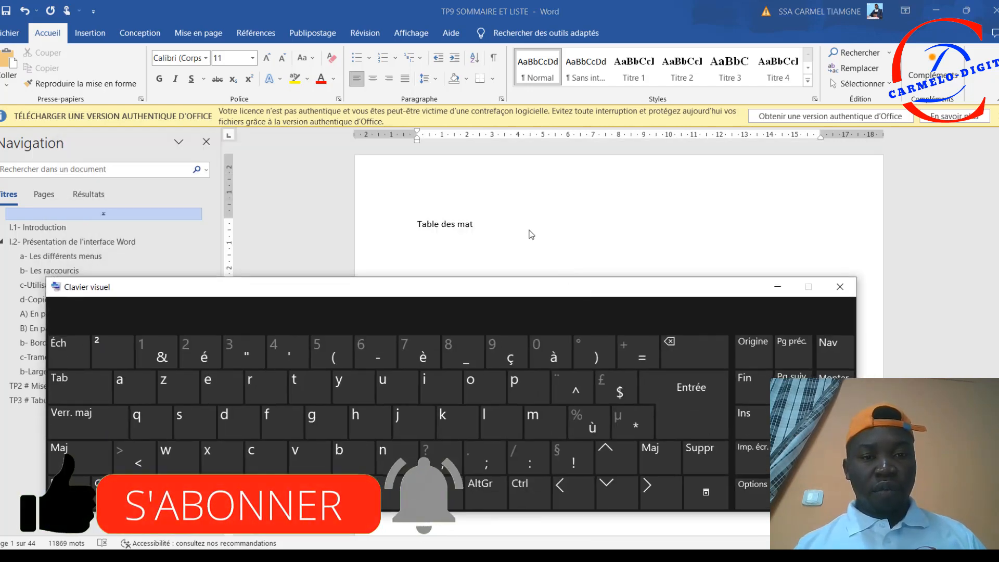
{"action": "left_click", "coordinate": [438, 380]}
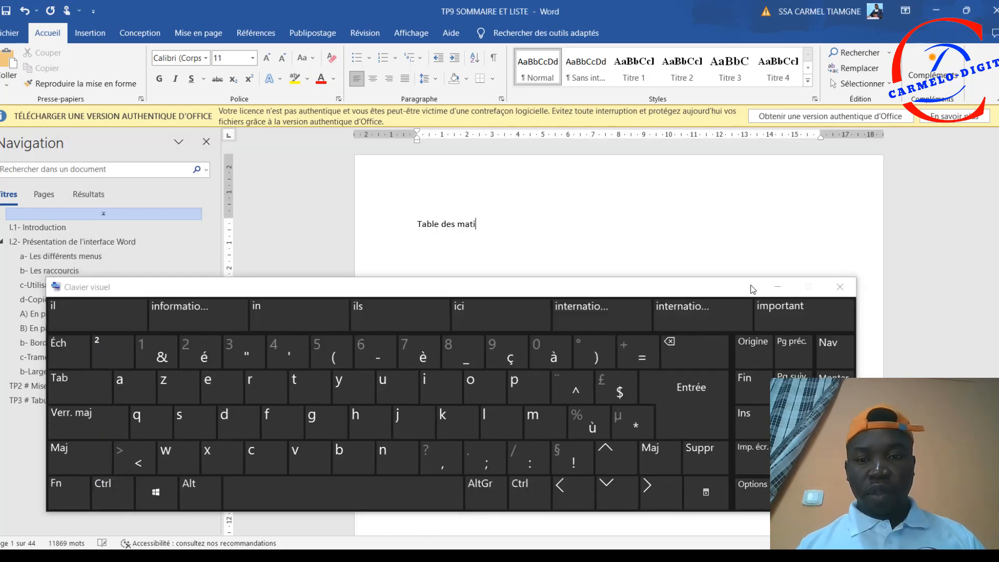
{"action": "left_click", "coordinate": [777, 288]}
{"action": "type", "text": "eres"}
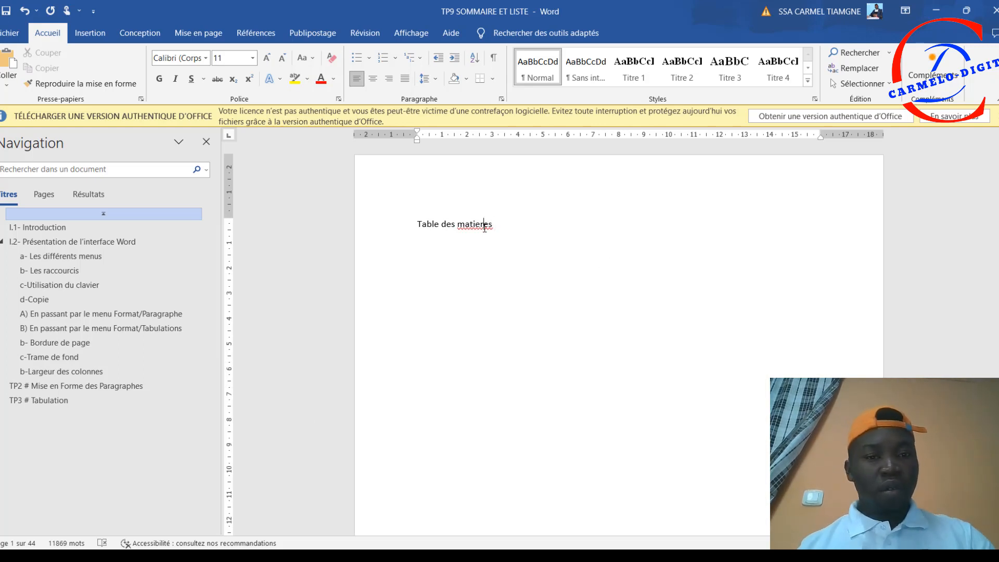
{"action": "right_click", "coordinate": [485, 228]}
{"action": "left_click", "coordinate": [421, 244]}
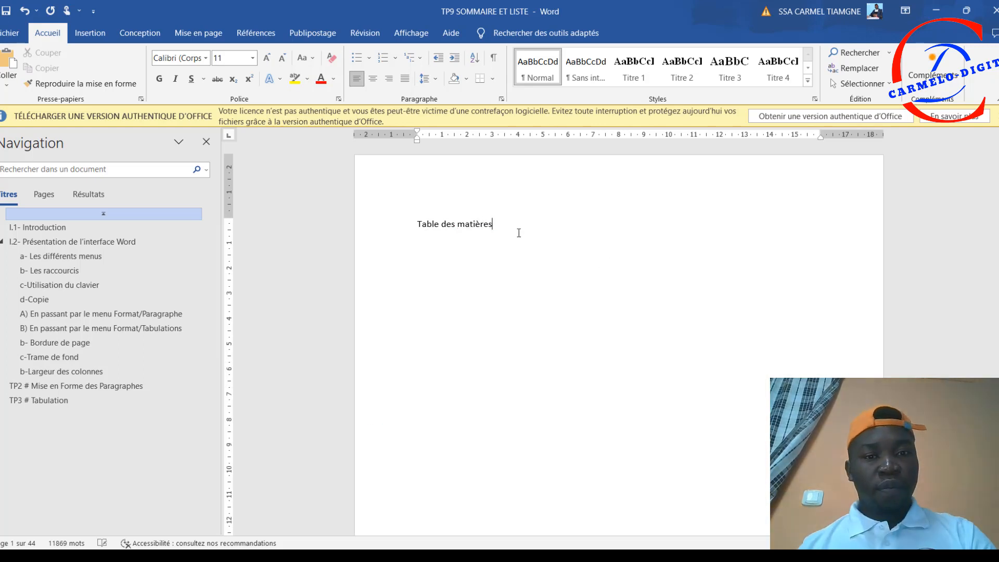
Centre the title "Table des matières" and start a new line below it
{"action": "triple_click", "coordinate": [402, 234]}
{"action": "left_click", "coordinate": [372, 78]}
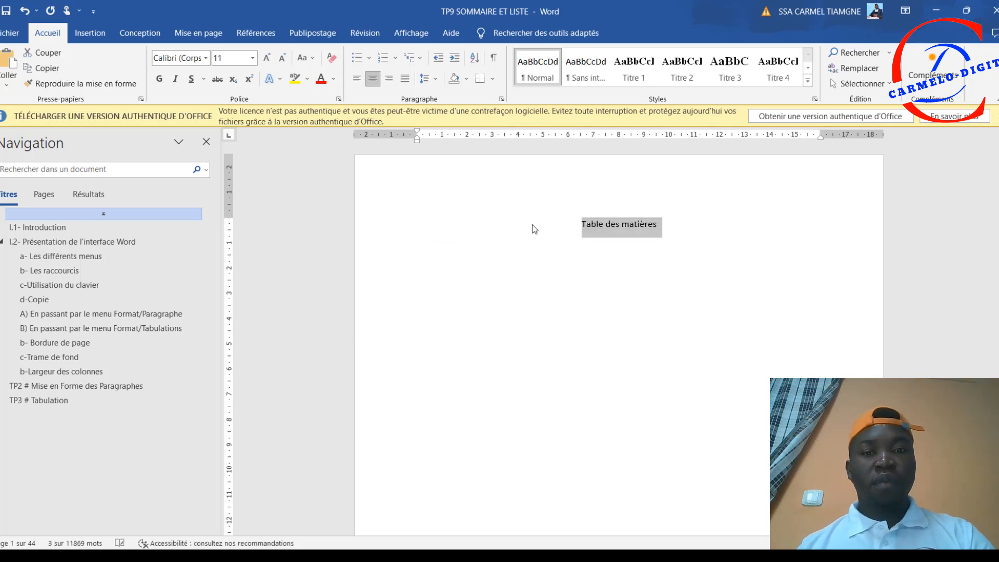
{"action": "left_click", "coordinate": [683, 218]}
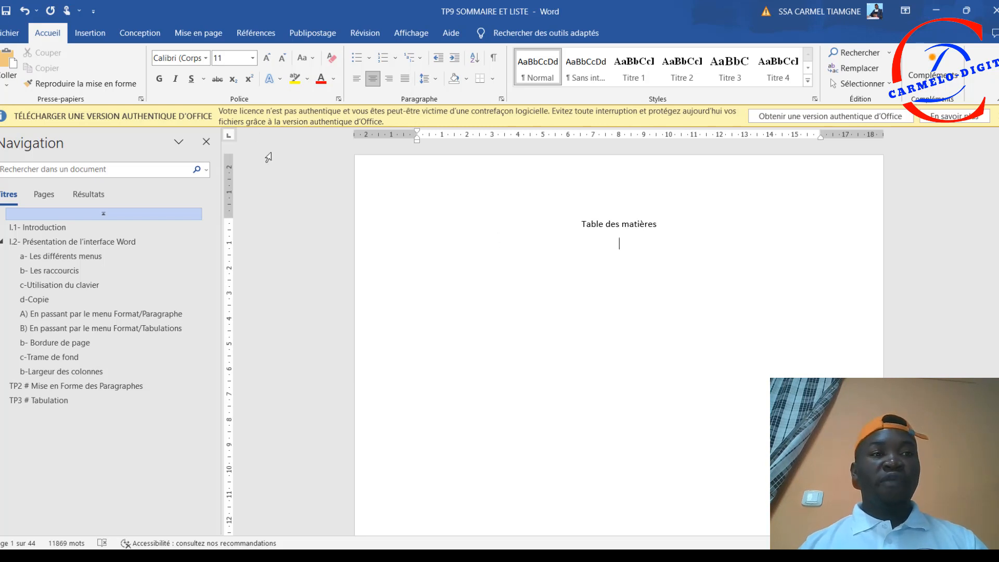
Insert a custom table of contents below the title, showing 3 levels with right-aligned page numbers and dotted leaders
{"action": "left_click", "coordinate": [256, 32]}
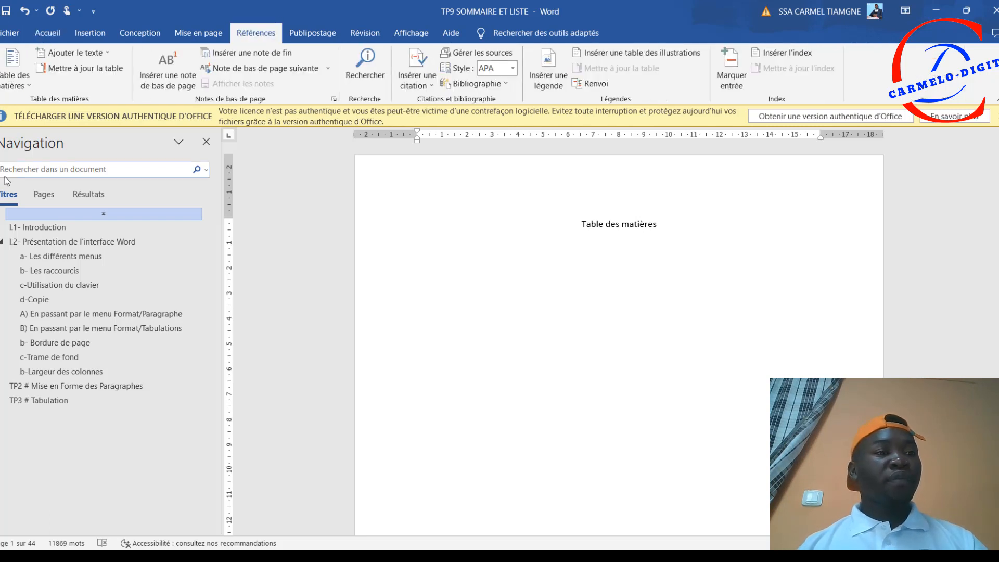
{"action": "left_click", "coordinate": [24, 85]}
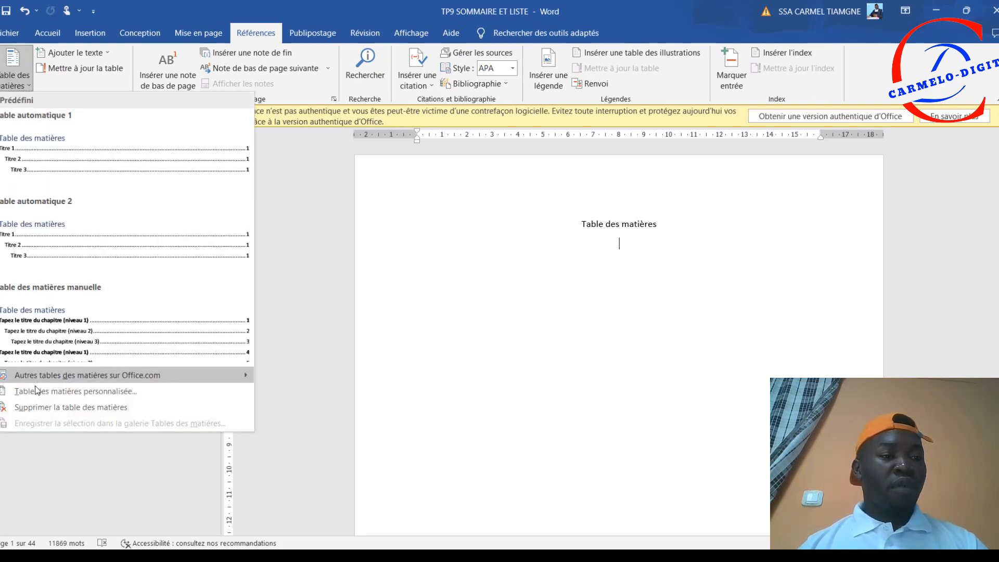
{"action": "left_click", "coordinate": [43, 396]}
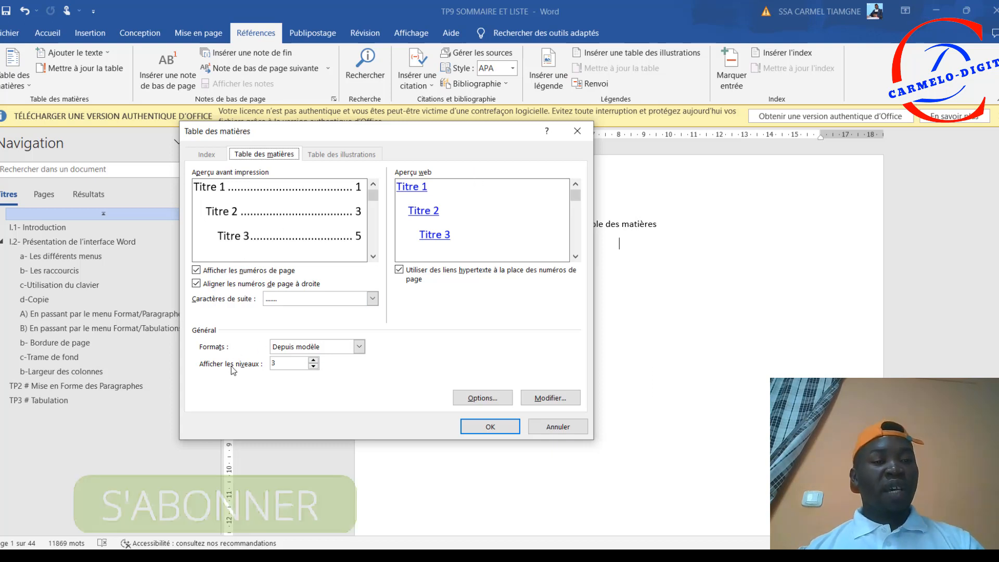
{"action": "left_click", "coordinate": [314, 367]}
{"action": "left_click", "coordinate": [315, 367]}
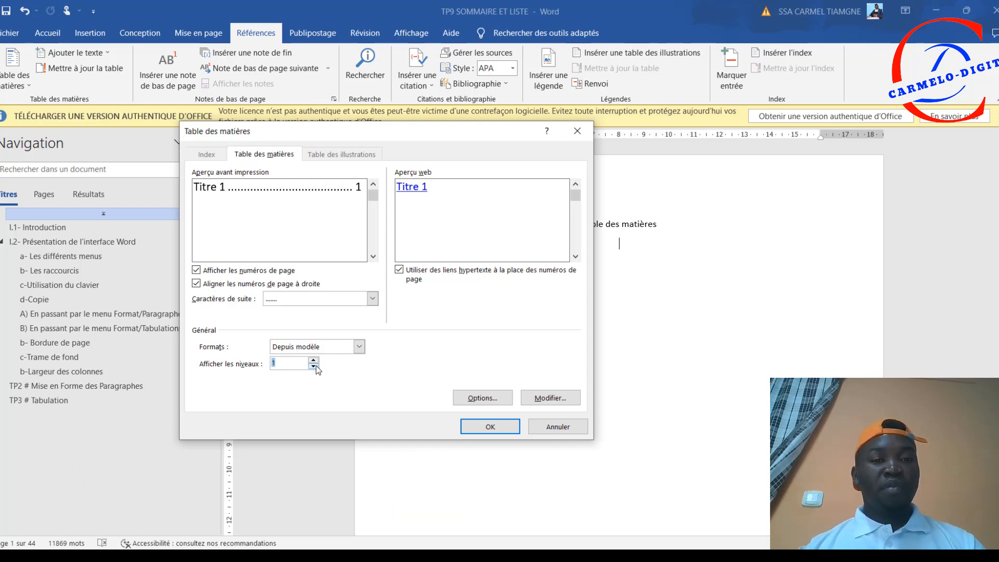
{"action": "left_click", "coordinate": [314, 361]}
{"action": "left_click", "coordinate": [314, 360]}
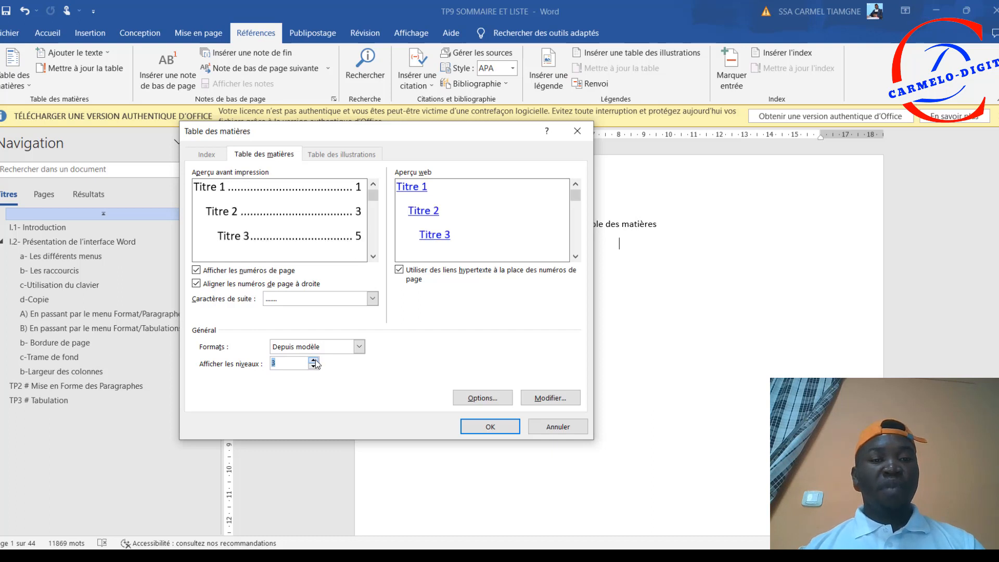
{"action": "left_click", "coordinate": [314, 360]}
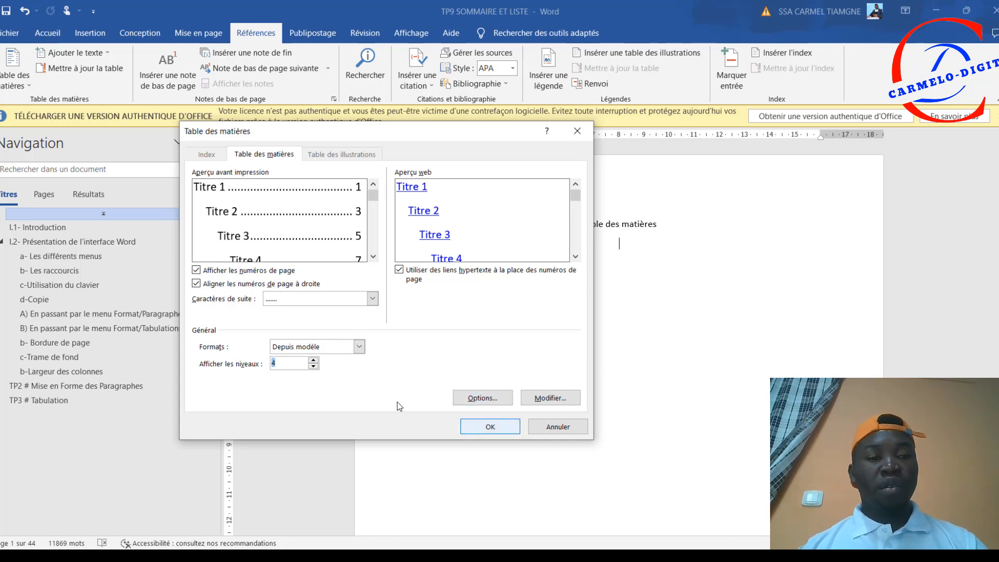
{"action": "left_click", "coordinate": [314, 366]}
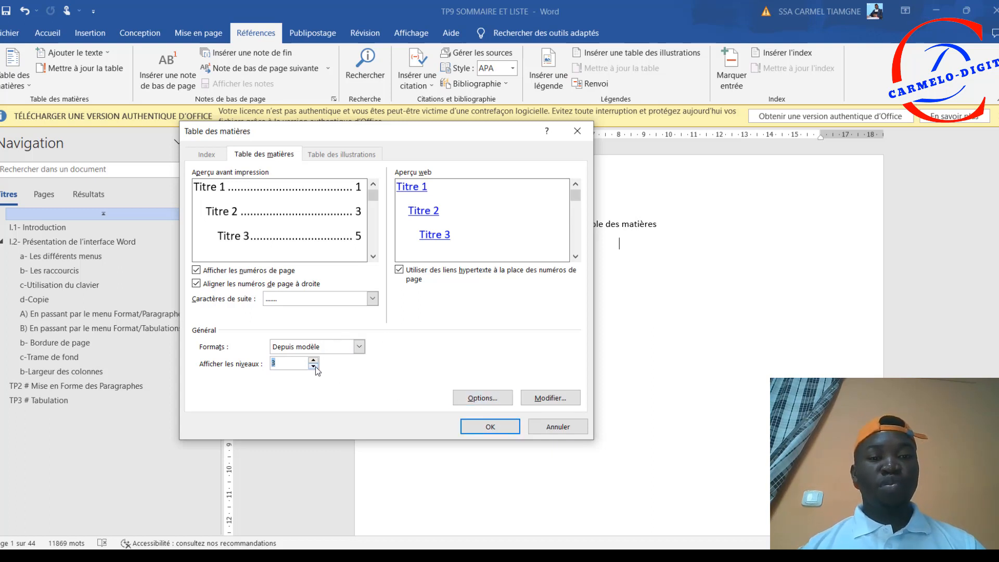
{"action": "left_click", "coordinate": [494, 428]}
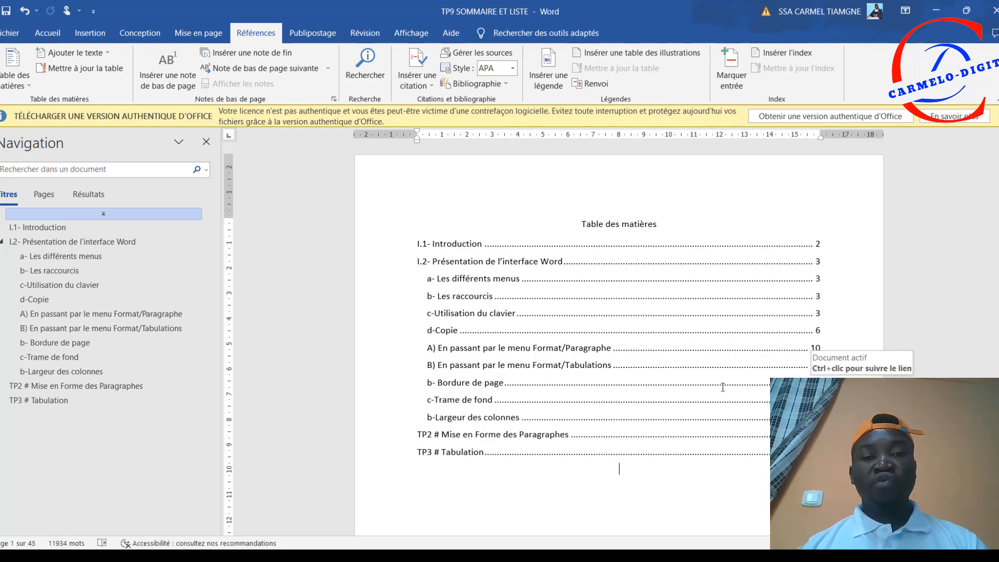
Select the whole table of contents and update its page numbers only
{"action": "left_click_drag", "start_coordinate": [823, 453], "coordinate": [420, 243]}
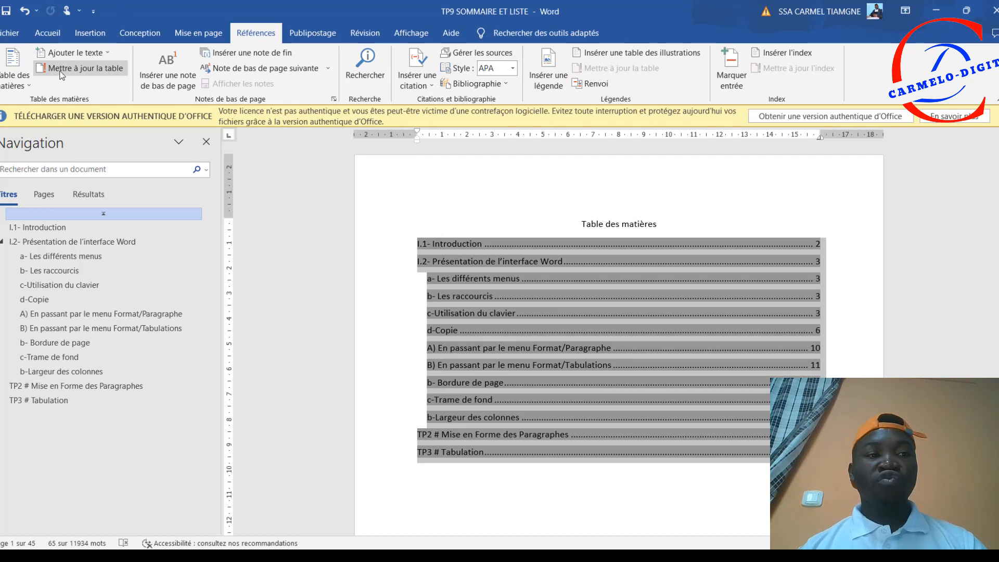
{"action": "left_click", "coordinate": [88, 72]}
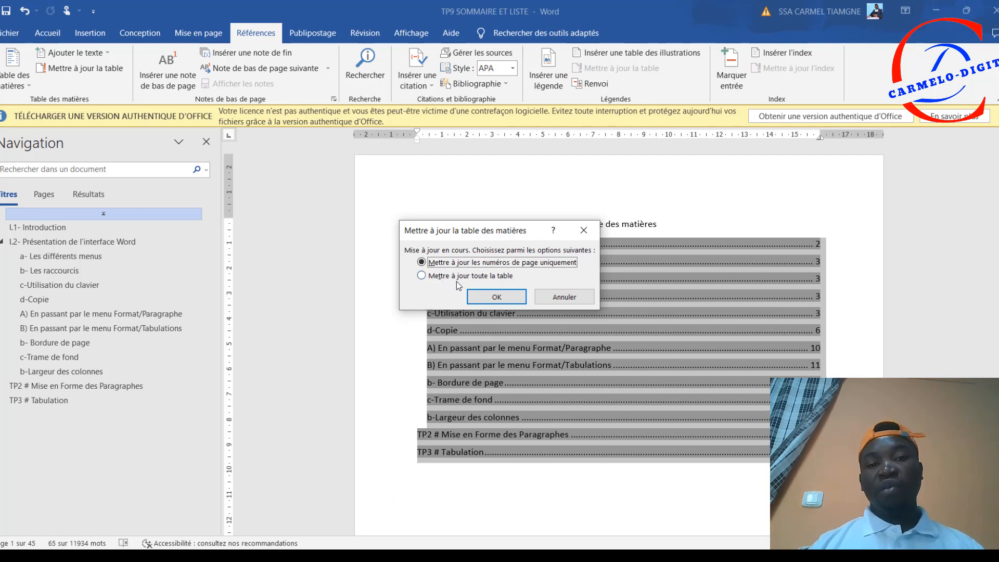
{"action": "left_click", "coordinate": [514, 300]}
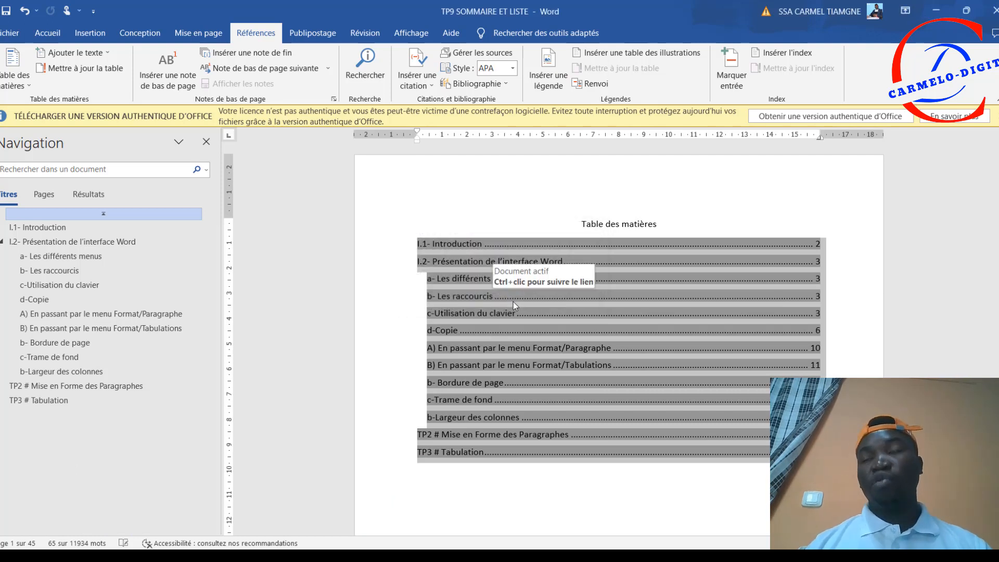
{"action": "scroll", "coordinate": [531, 372], "scroll_direction": "down", "scroll_amount": 1}
{"action": "scroll", "coordinate": [531, 372], "scroll_direction": "down", "scroll_amount": 8}
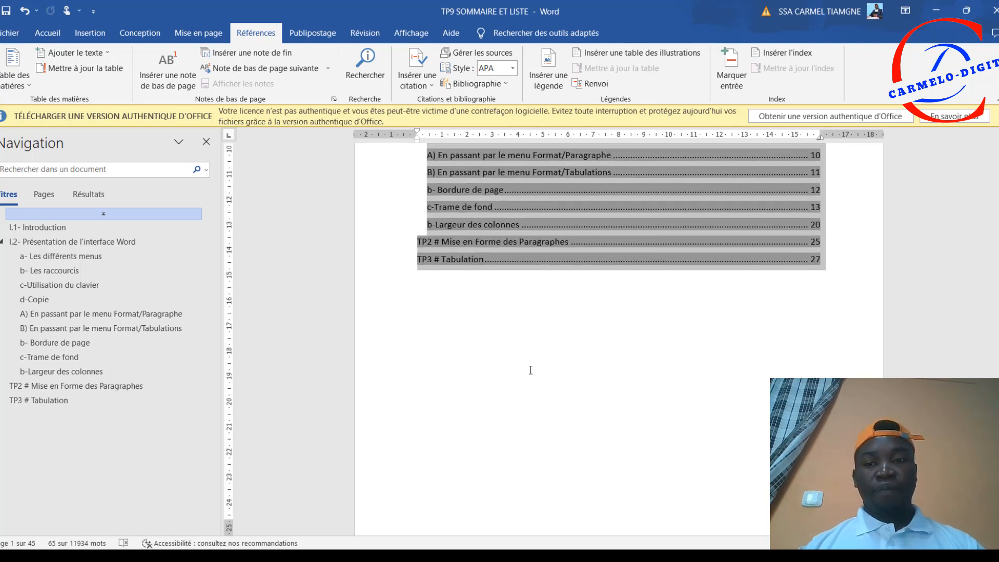
{"action": "scroll", "coordinate": [535, 359], "scroll_direction": "up", "scroll_amount": 1}
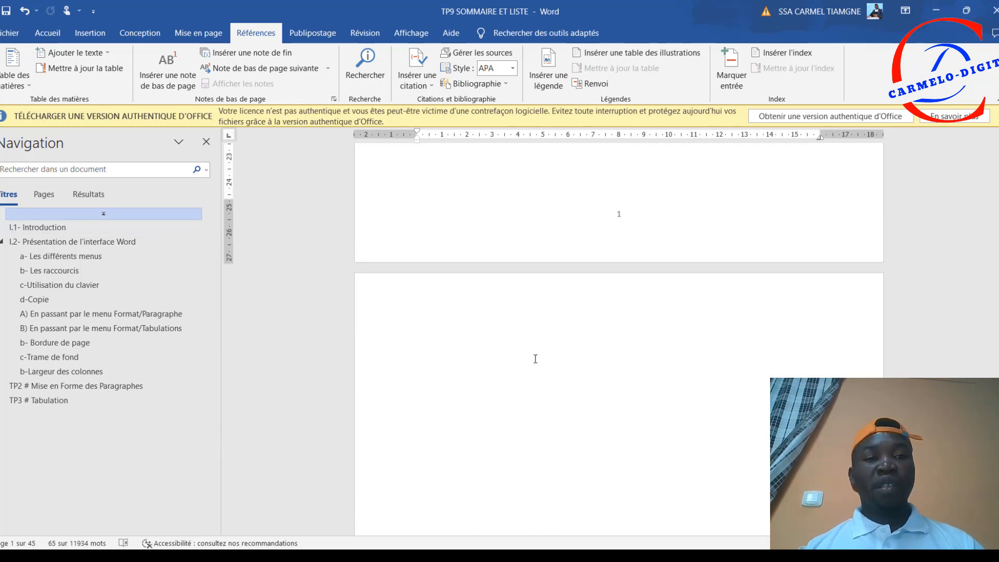